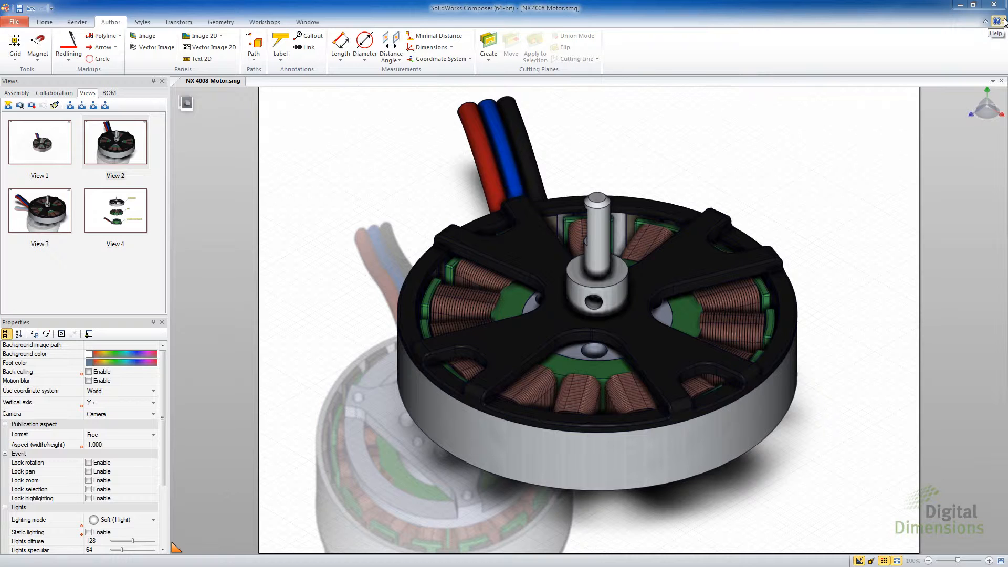
Check the installed SolidWorks Composer version and licence information, and view the available help and licensing commands
left_click(1004, 22)
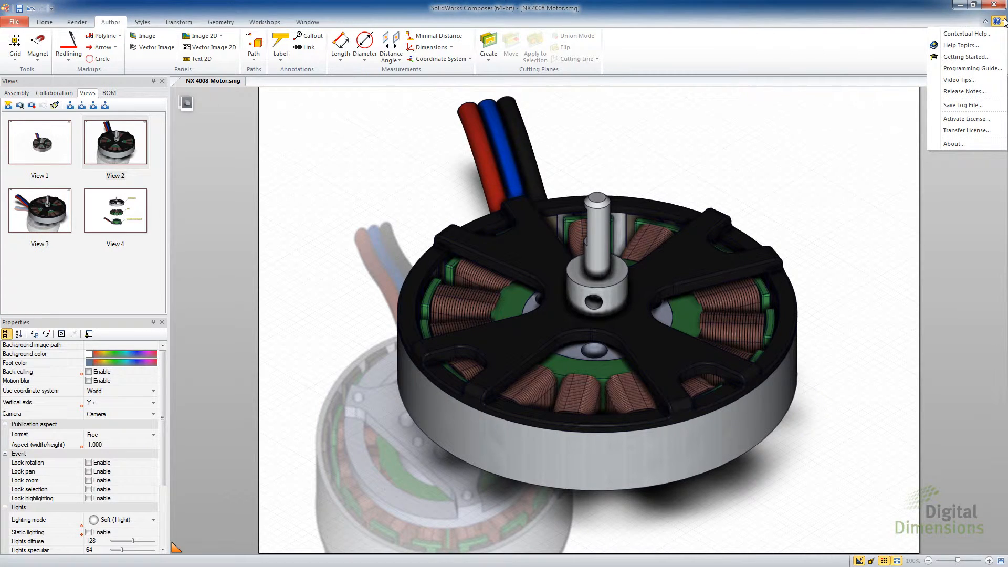
left_click(961, 145)
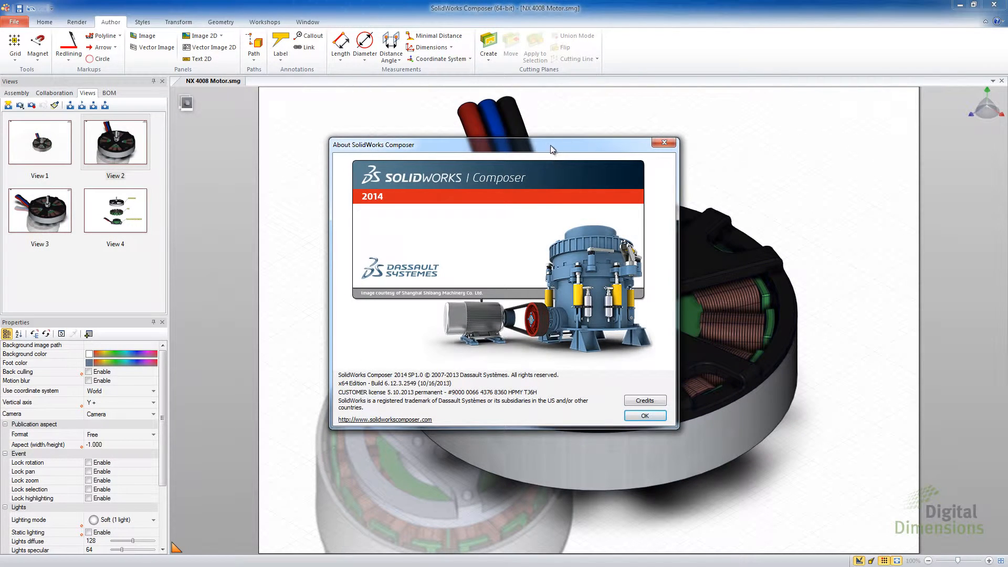
left_click_drag(540, 133, 598, 52)
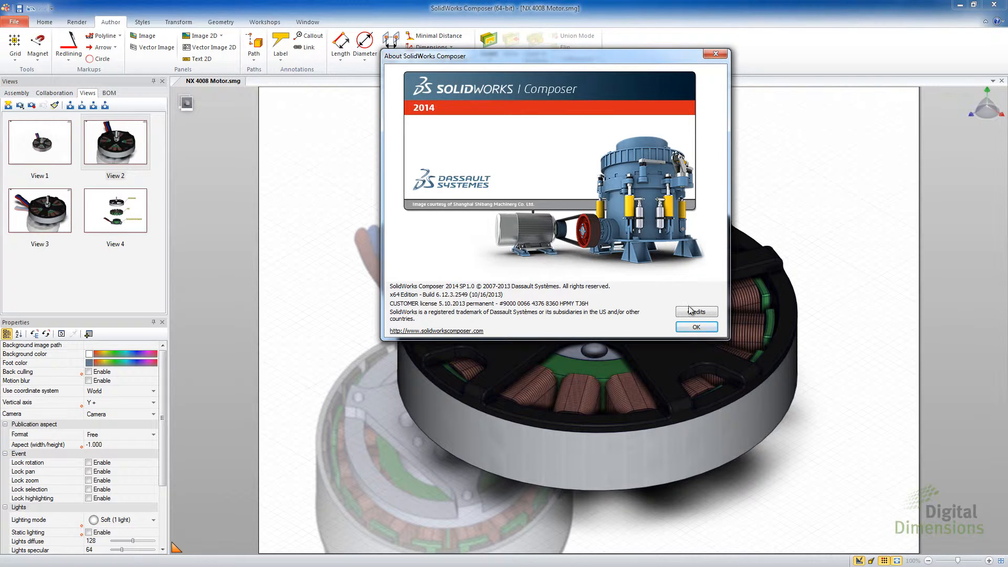
left_click(696, 327)
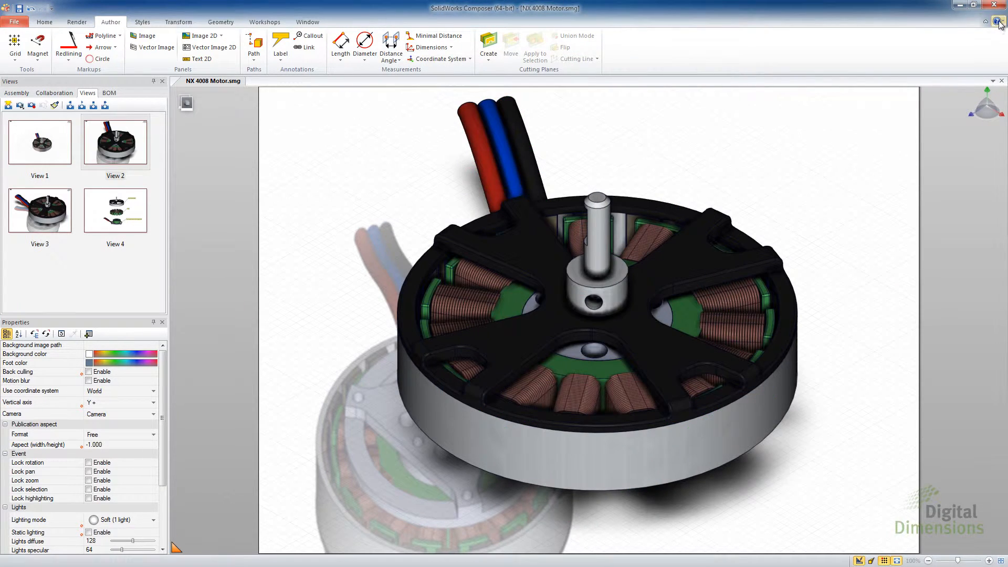
left_click(1000, 21)
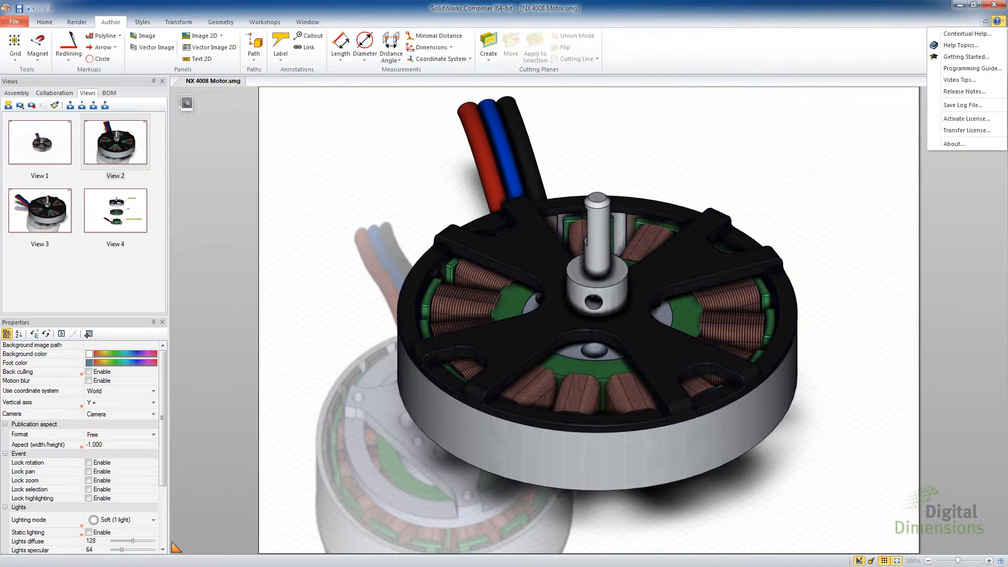
left_click(561, 7)
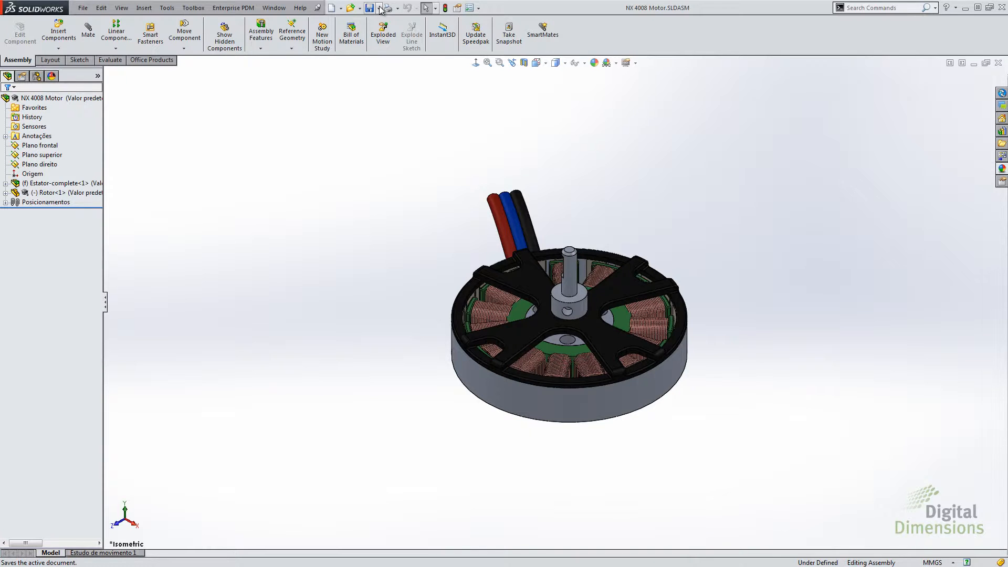
In SolidWorks, check that the SolidWorks Composer add-in is active and set to load at start-up
left_click(478, 8)
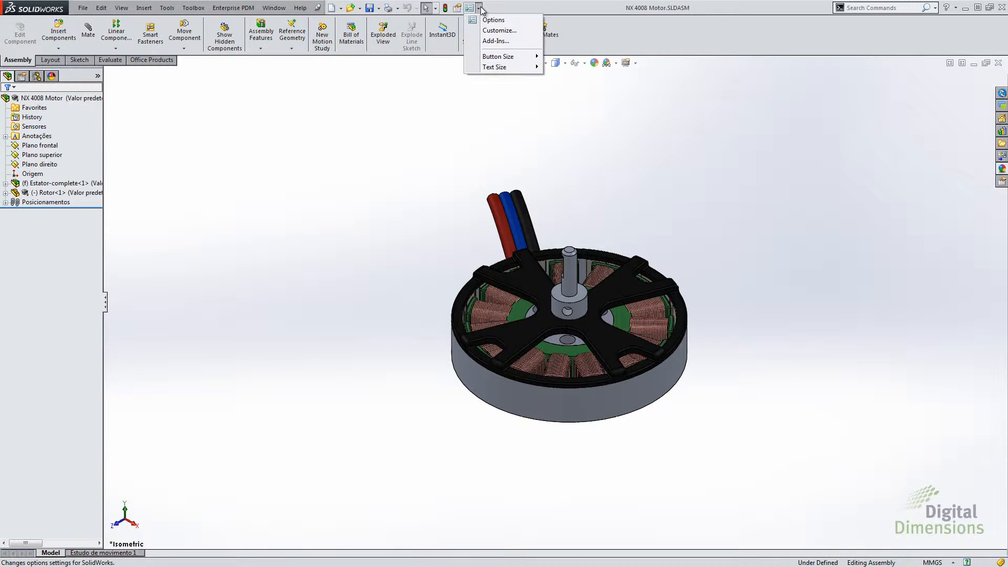
left_click(492, 41)
left_click_drag(474, 242, 479, 287)
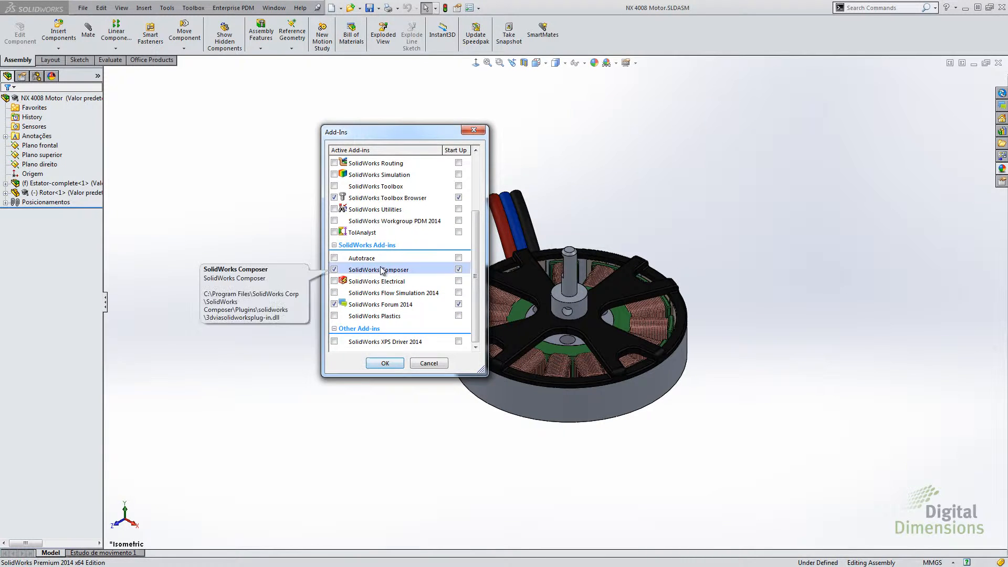
left_click(385, 363)
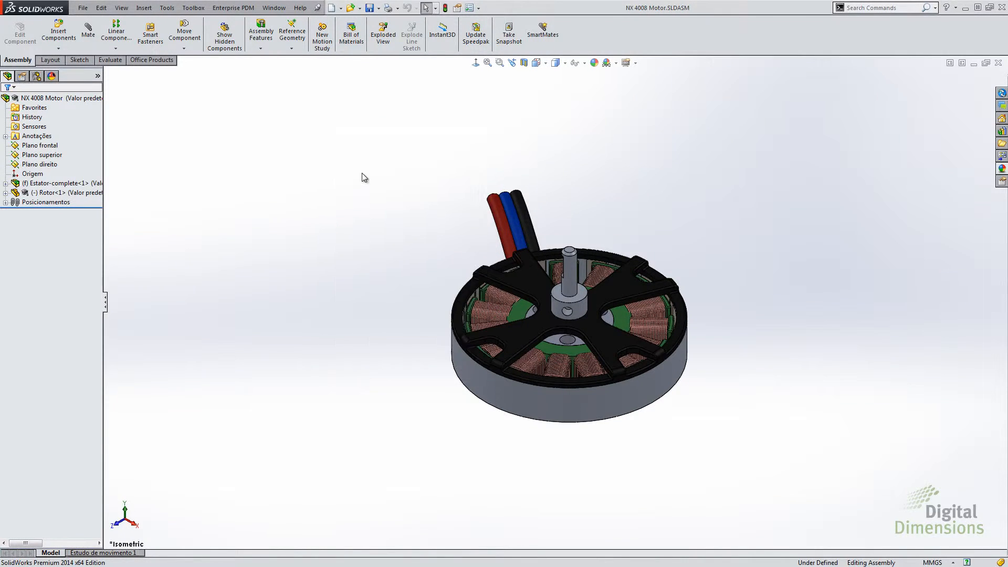
View the Save As options for the motor assembly with the SolidWorks Composer (*.smg) file type
left_click(379, 8)
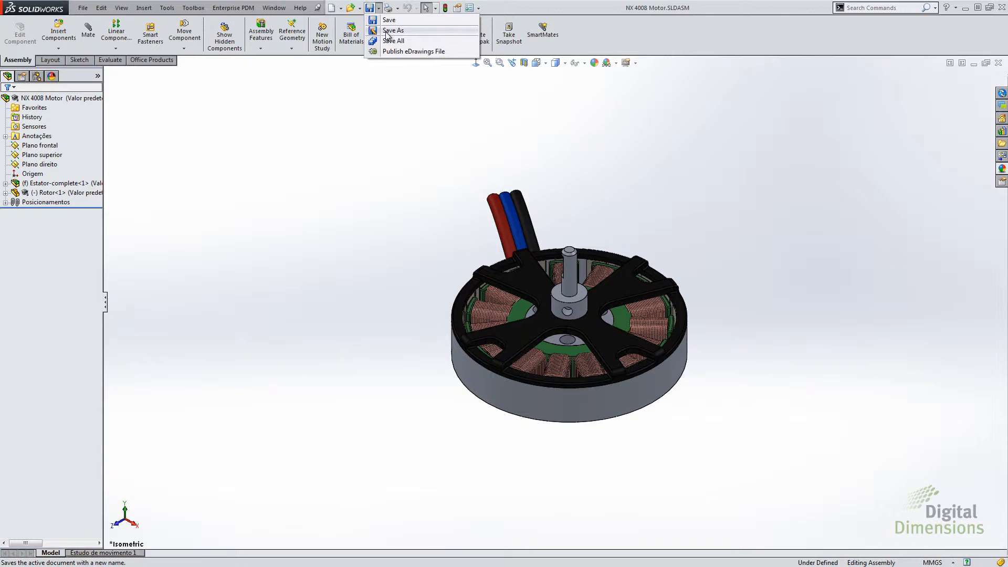
left_click(393, 31)
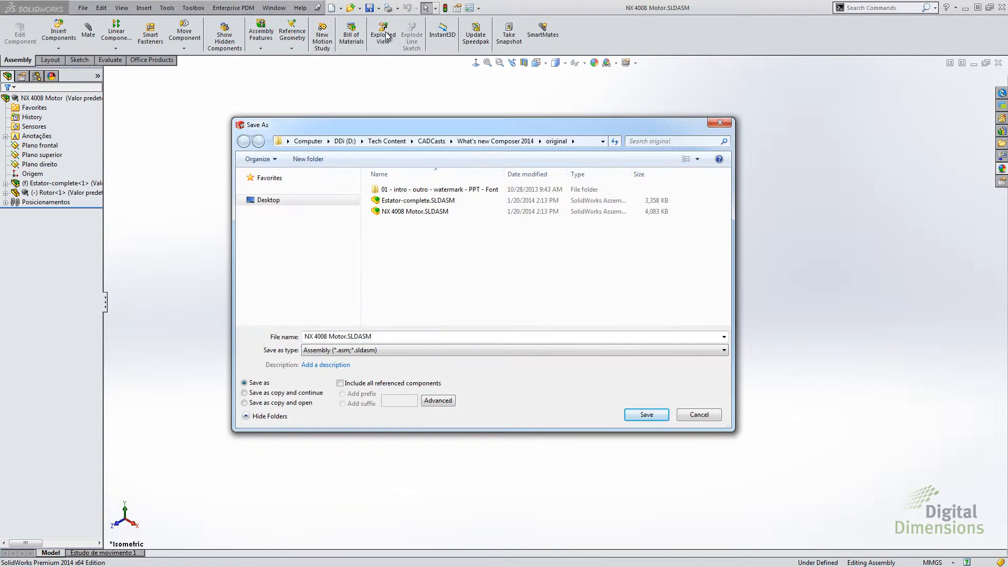
left_click(387, 350)
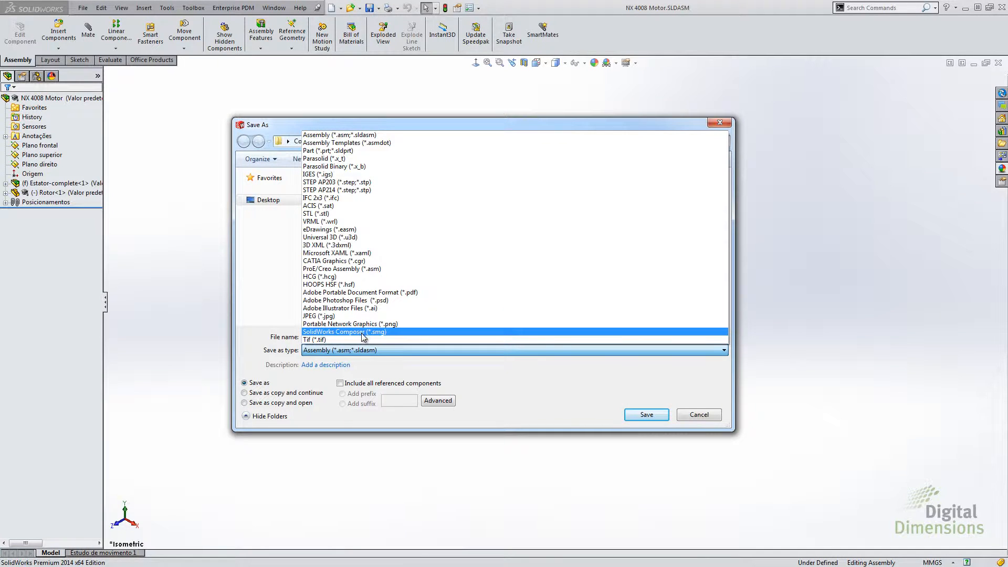
left_click(362, 332)
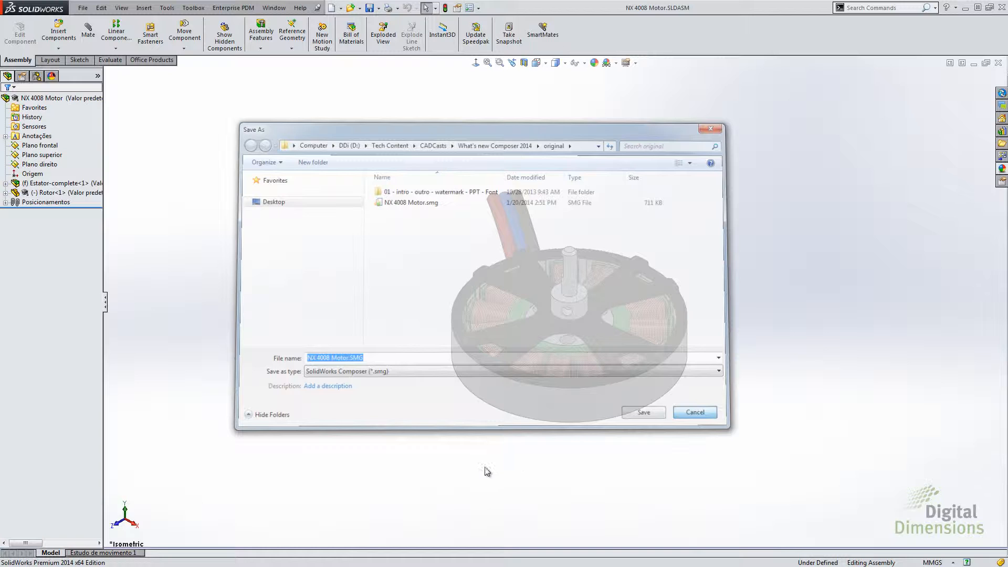
Switch to SolidWorks Composer and turn on text wrapping for the "Lower motor bracket, hub and pigtail leads" label in View 4
key("alt+Tab")
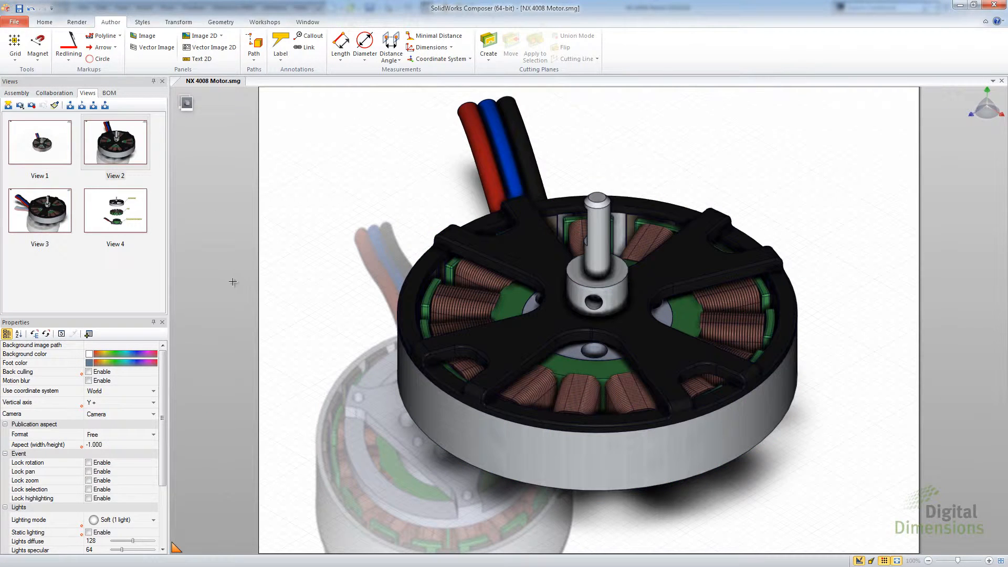
left_click(112, 220)
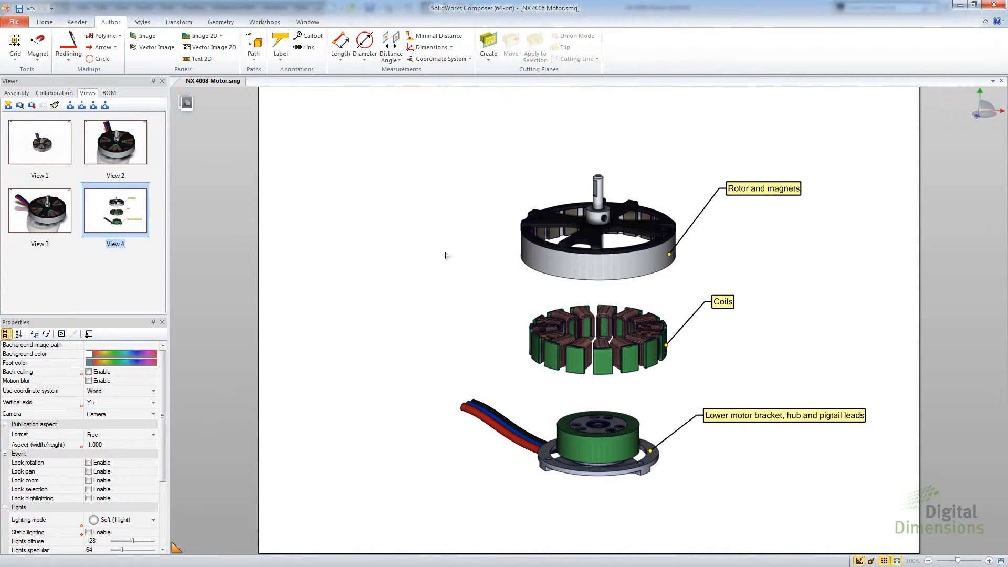
left_click(746, 410)
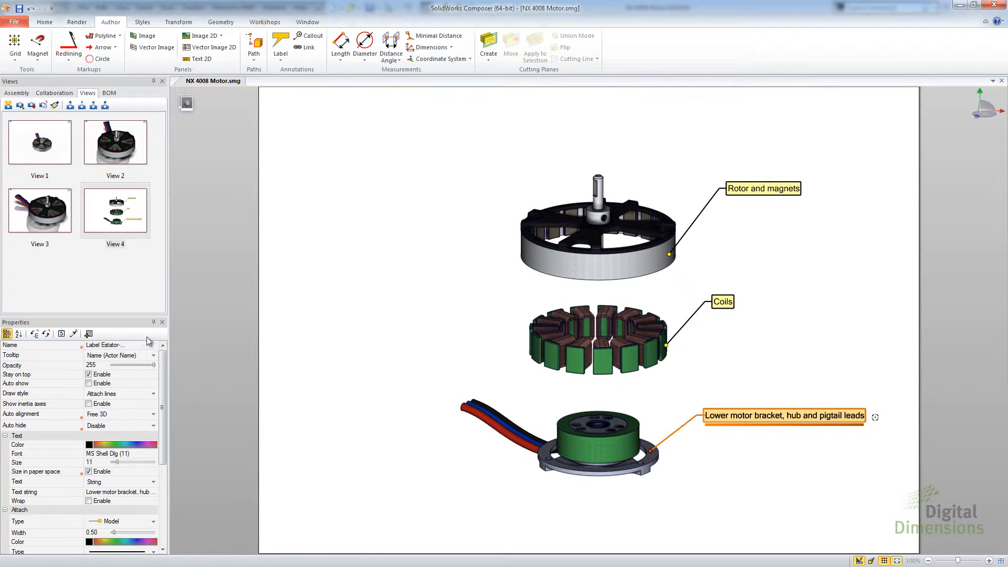
left_click_drag(120, 325, 326, 101)
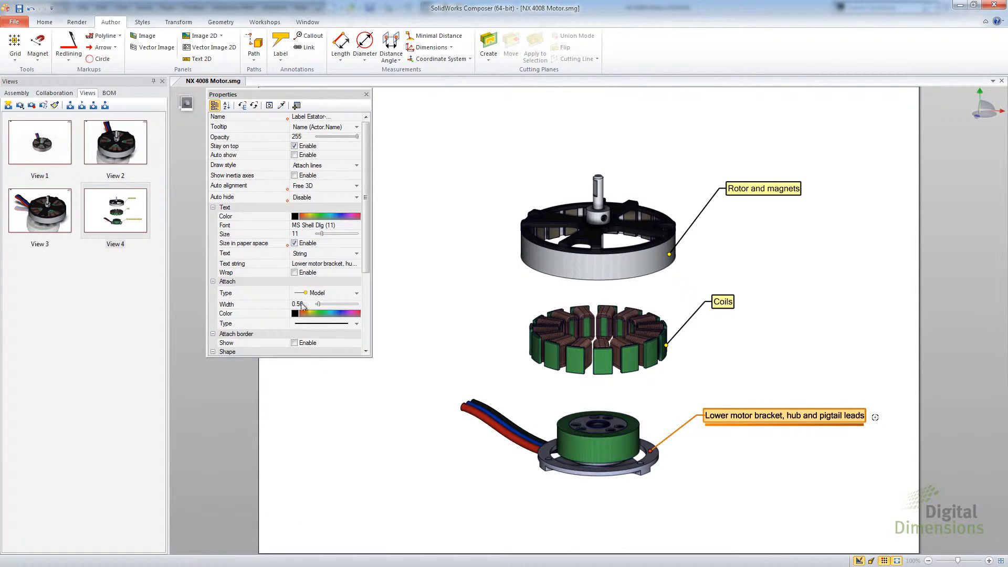
left_click(295, 274)
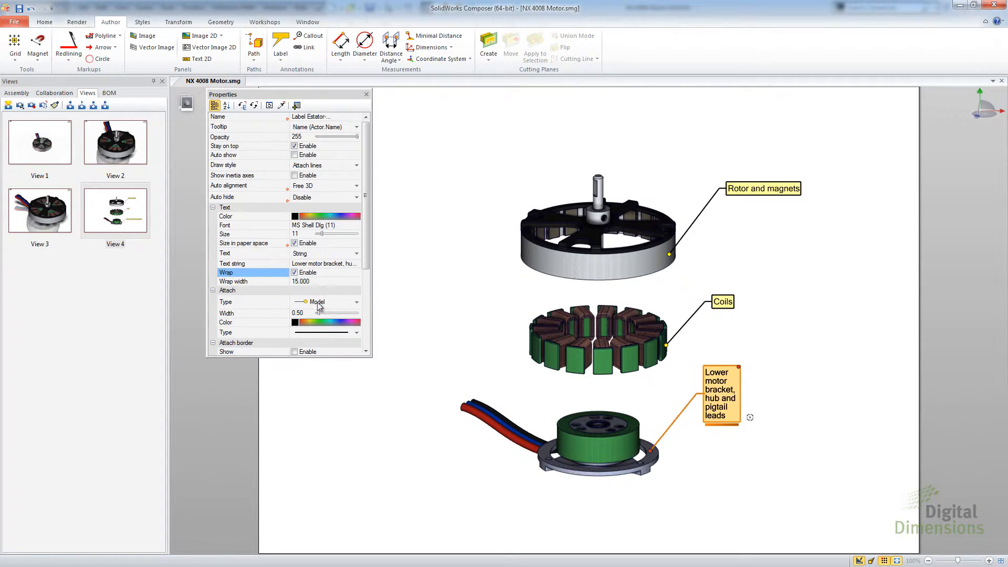
Widen the wrapped lower motor bracket label and set its wrap width to 40
left_click_drag(736, 368, 785, 371)
left_click(304, 281)
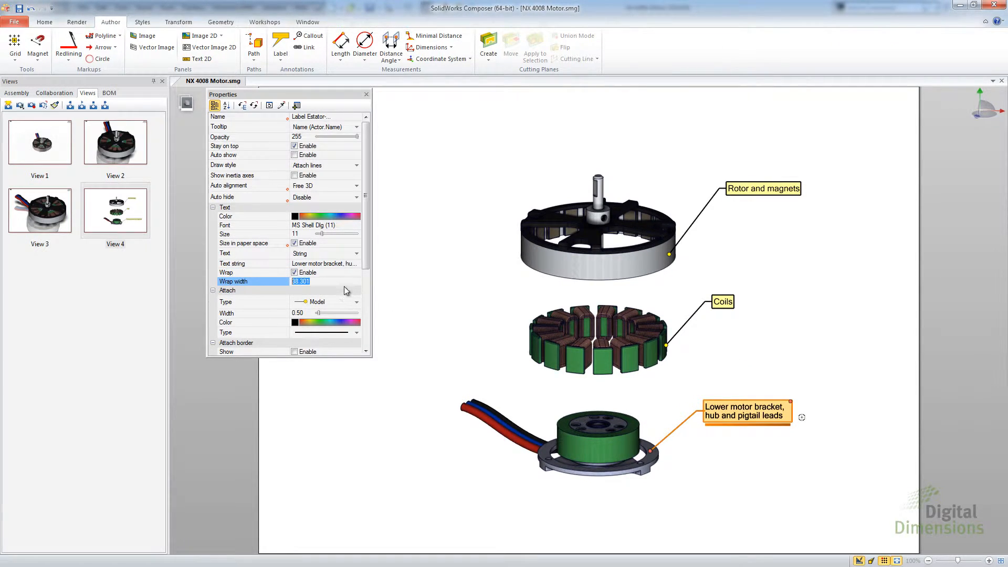
type("40")
key("Return")
Try the Standard auto hide option on the lower motor bracket label and return it to Disable
left_click(357, 197)
left_click(357, 197)
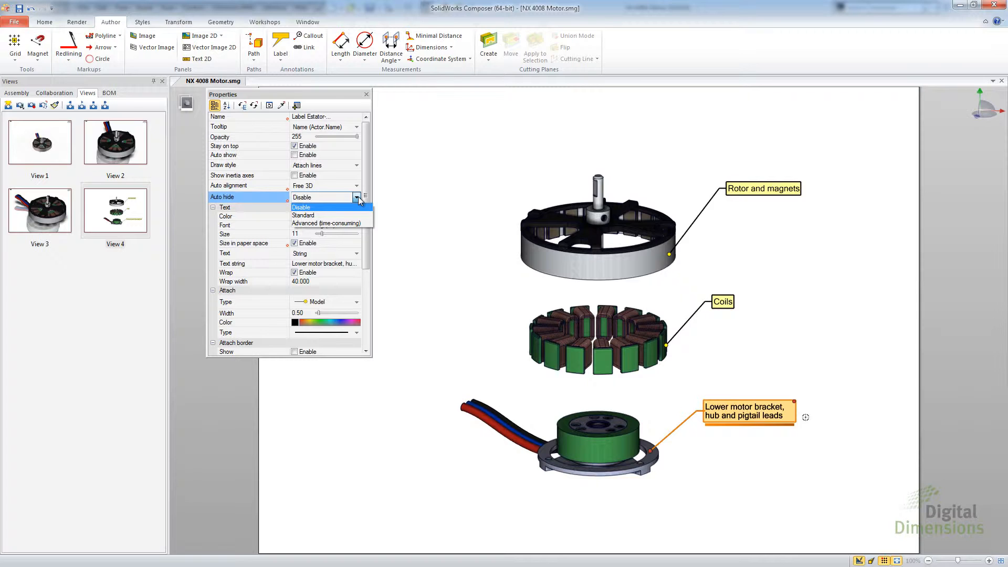
left_click(315, 216)
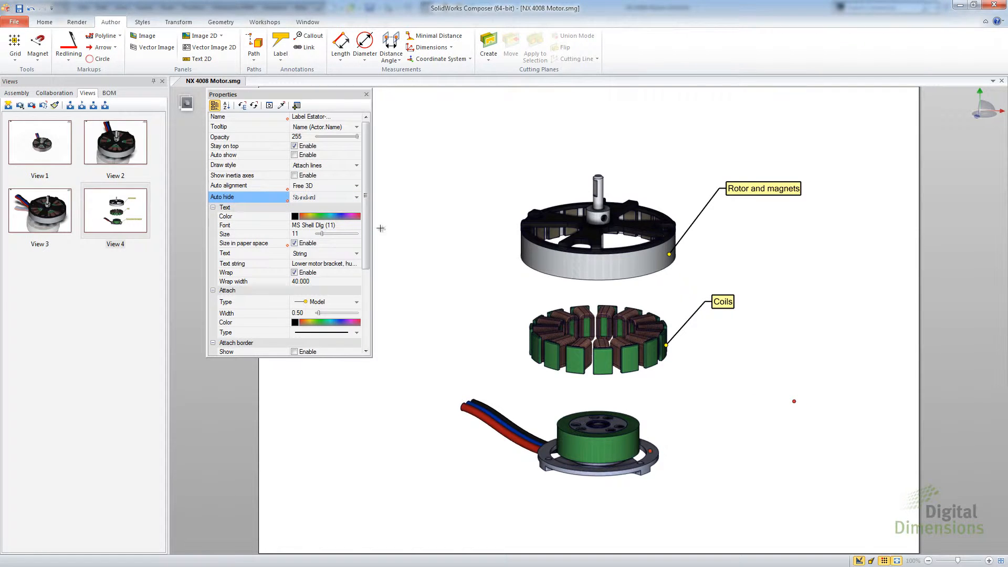
left_click(357, 198)
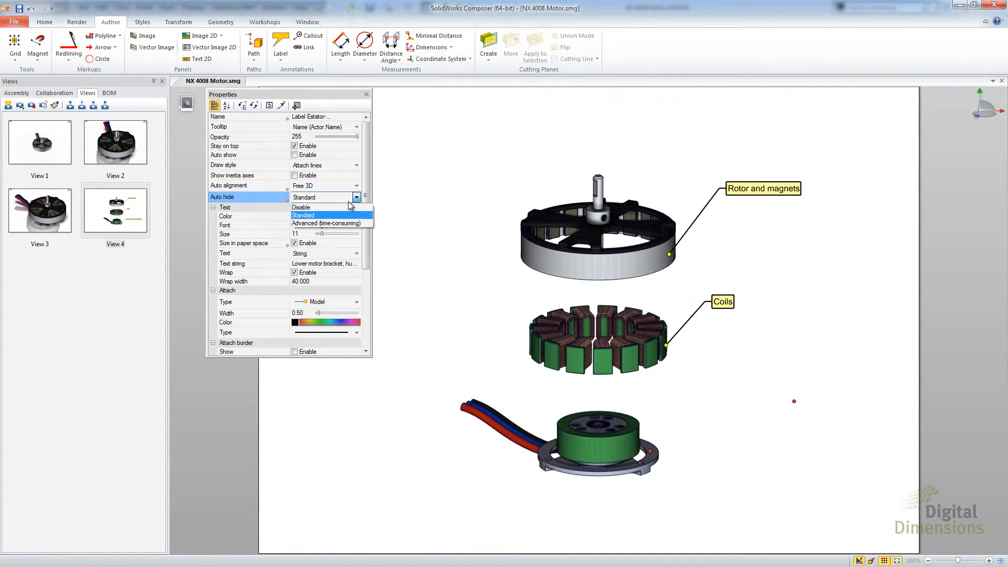
left_click(345, 206)
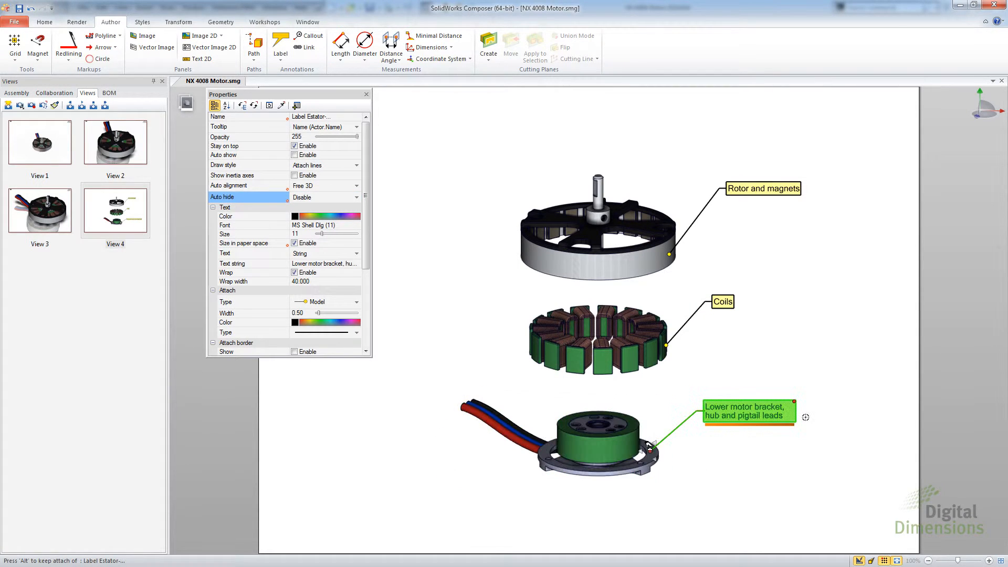
Move the lower motor bracket label's attachment point onto the green hub and set its auto hide to Standard
left_click_drag(633, 430, 626, 445)
left_click(356, 198)
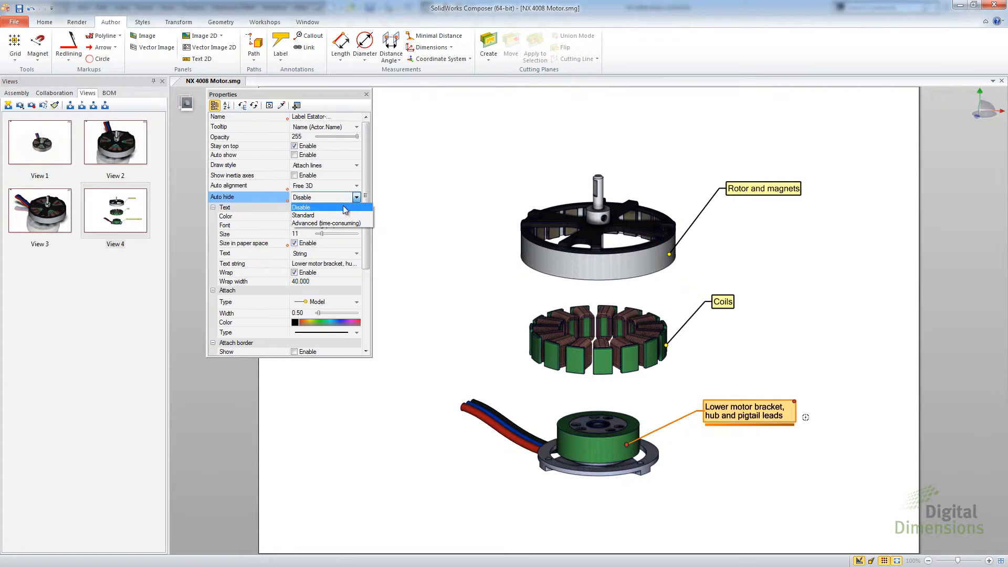
left_click(328, 215)
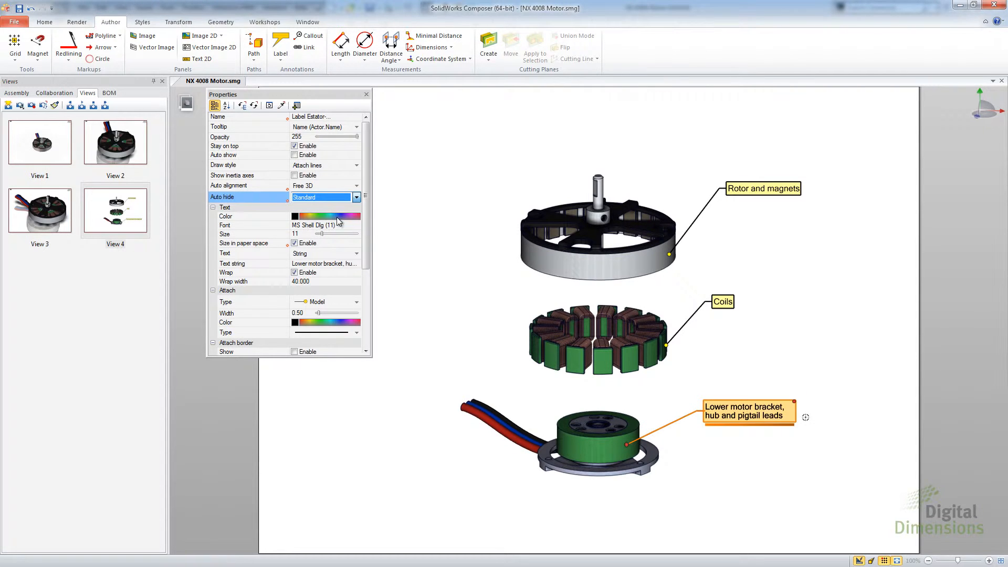
left_click(420, 252)
Temporarily hide the lower stator part (Estator-part2) to test its label's auto hide
left_click(581, 441)
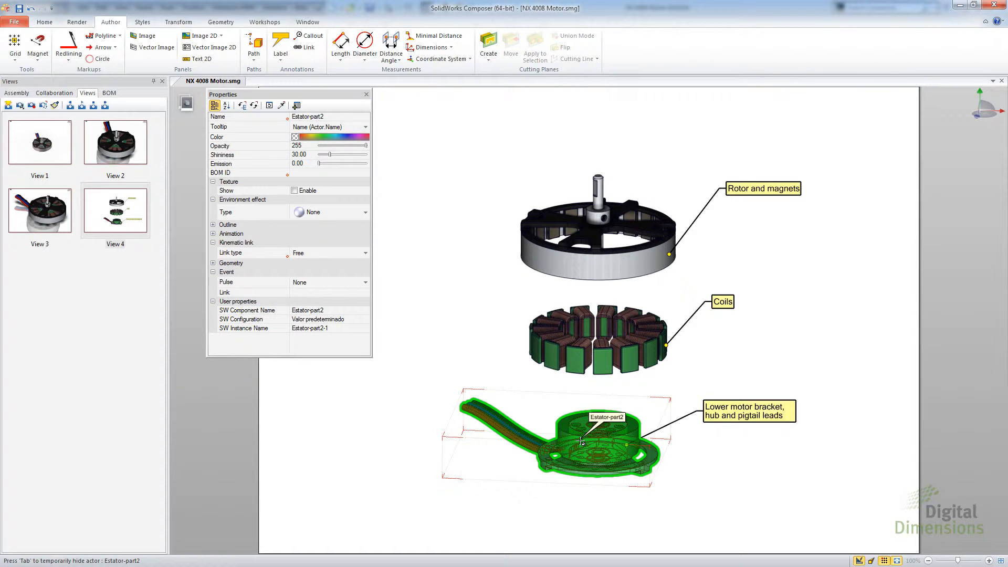
key("Tab")
left_click(380, 447)
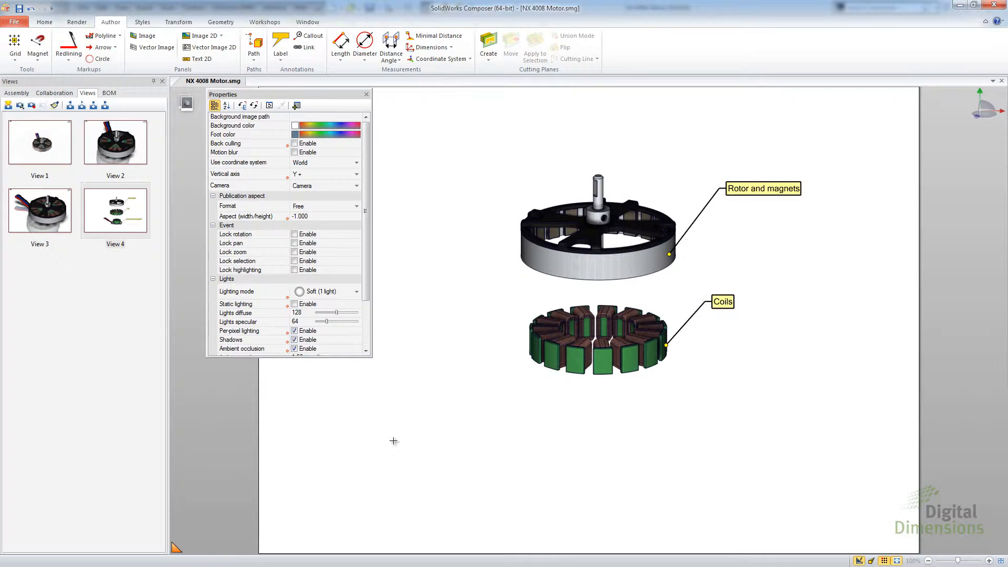
Expand Estator-complete in the assembly structure, hide the whole subassembly and show all its parts again
left_click(17, 92)
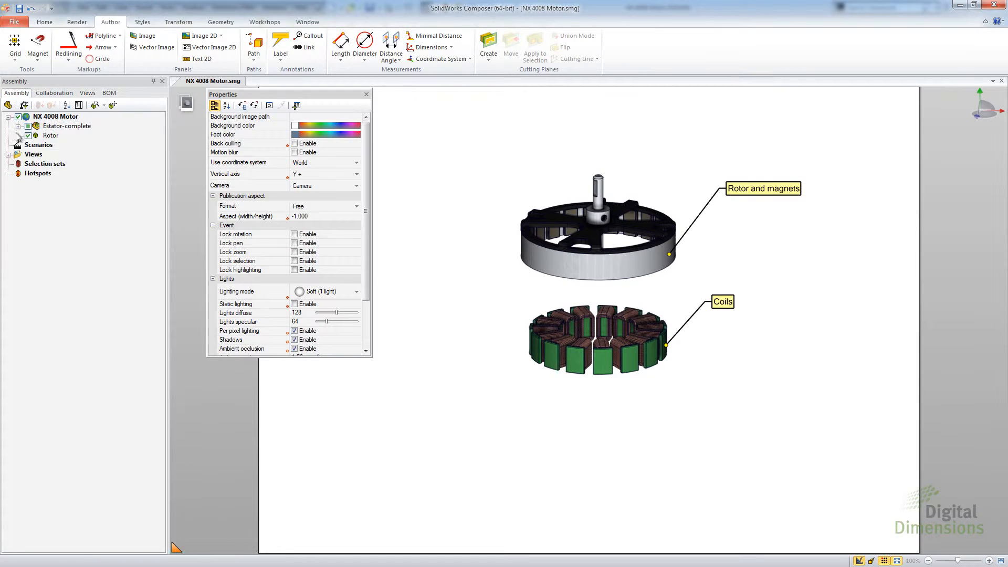
left_click(18, 126)
left_click(27, 126)
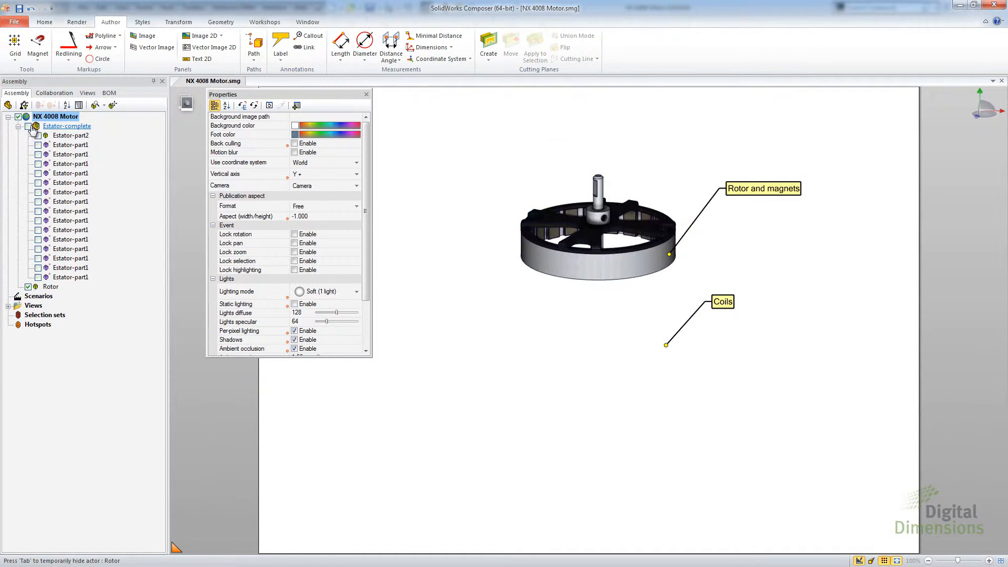
left_click(28, 127)
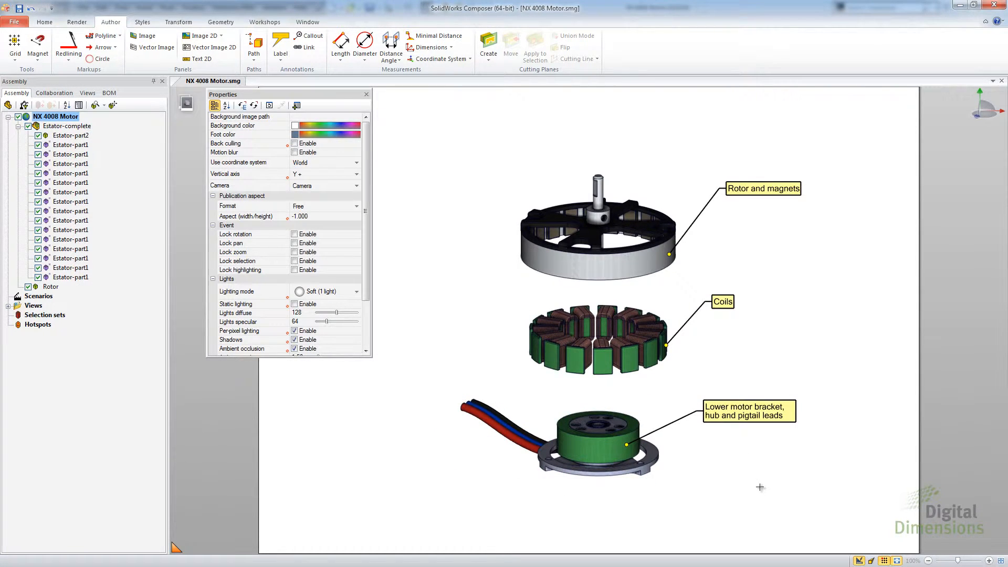
Add a coordinates label to a point on the rotor's outer ring, placing its text up and to the left of the rotor
left_click(748, 414)
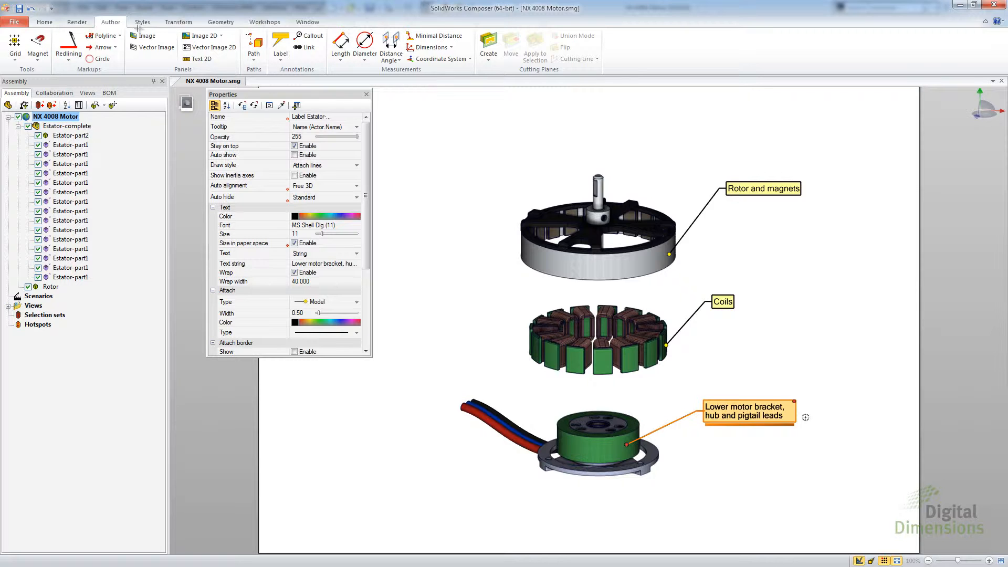
left_click(283, 59)
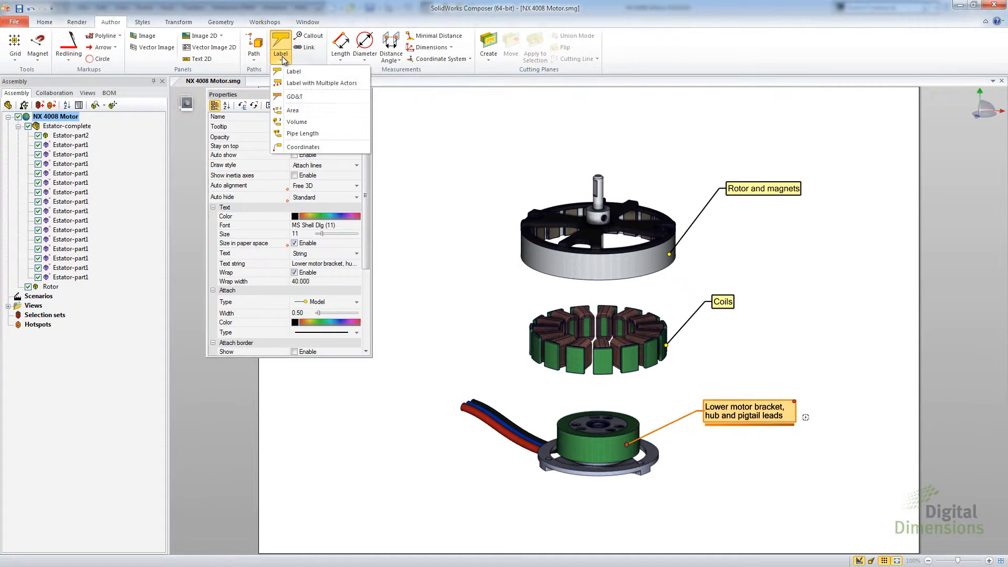
left_click(302, 147)
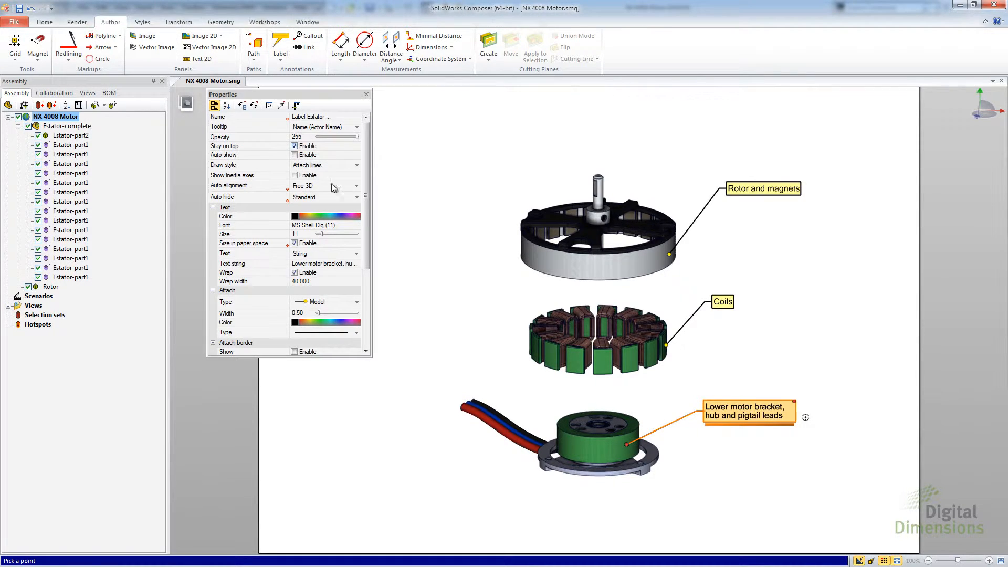
left_click(539, 259)
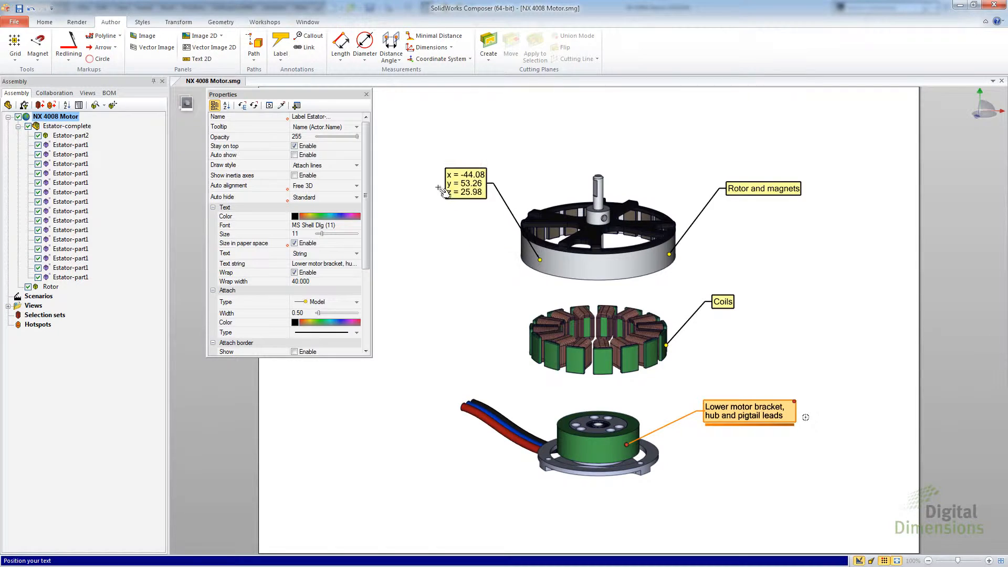
left_click(413, 181)
key("Escape")
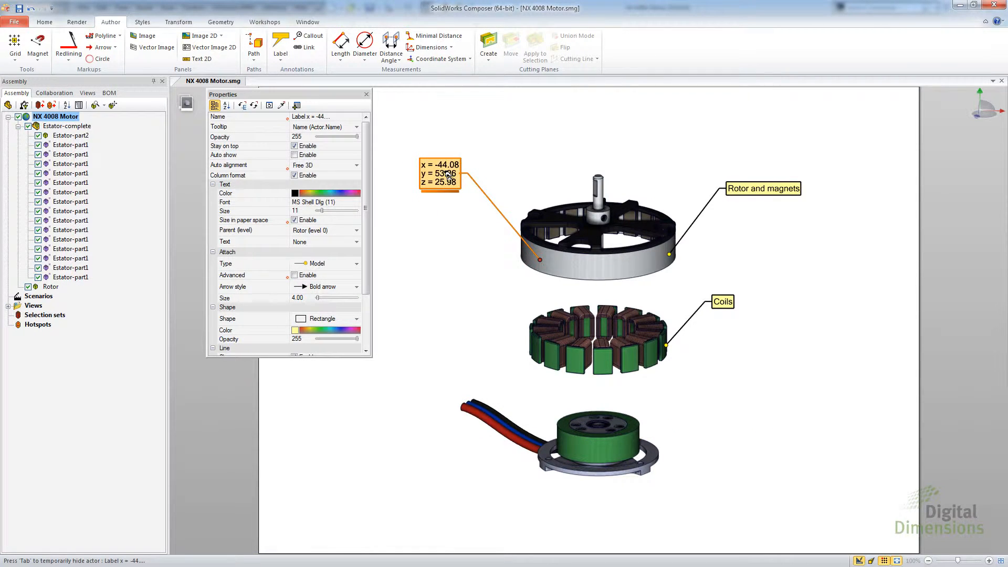
Set the coordinates label's text to Name (Actor.Name) so the part name sits above the coordinates
left_click(367, 181)
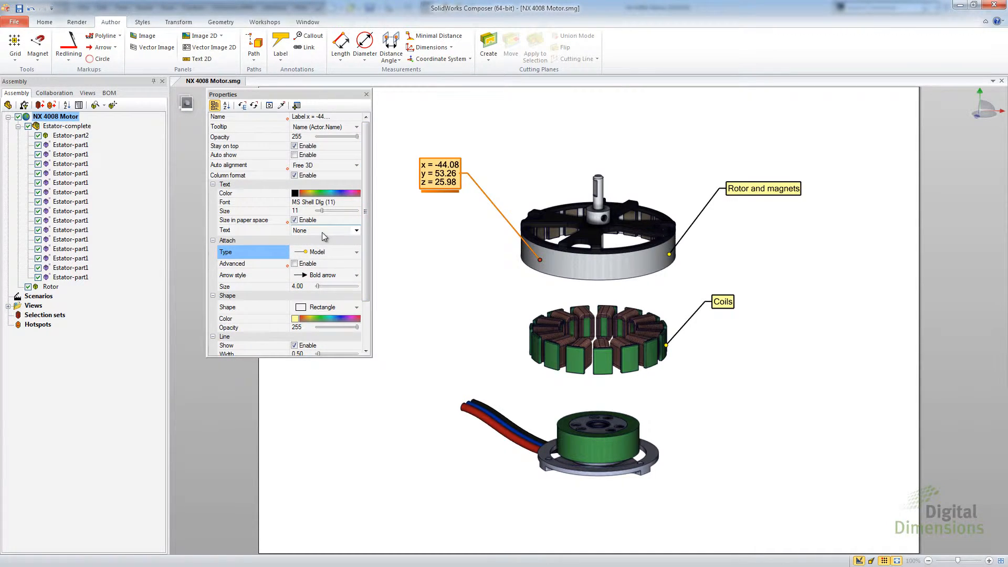
left_click(356, 233)
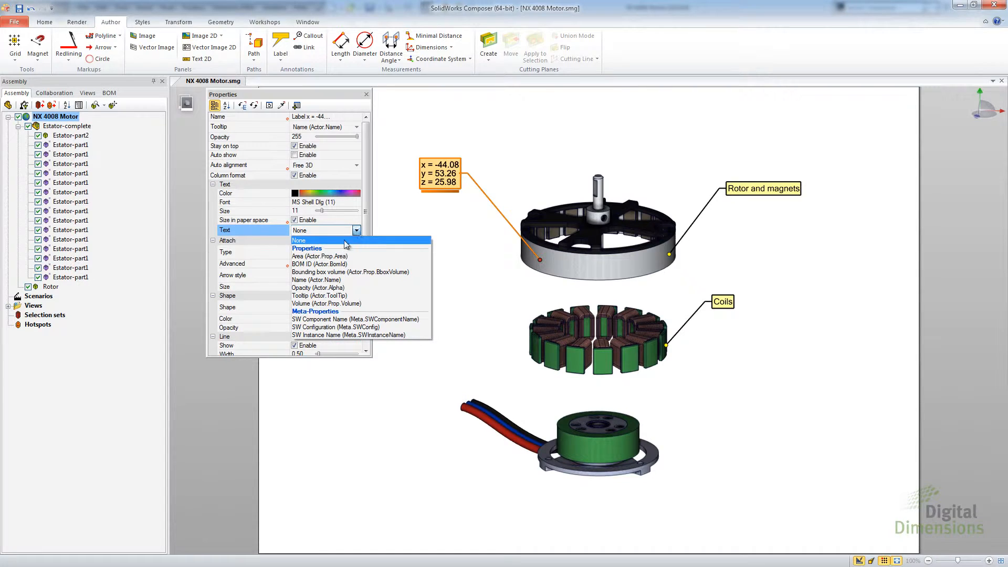
left_click(322, 281)
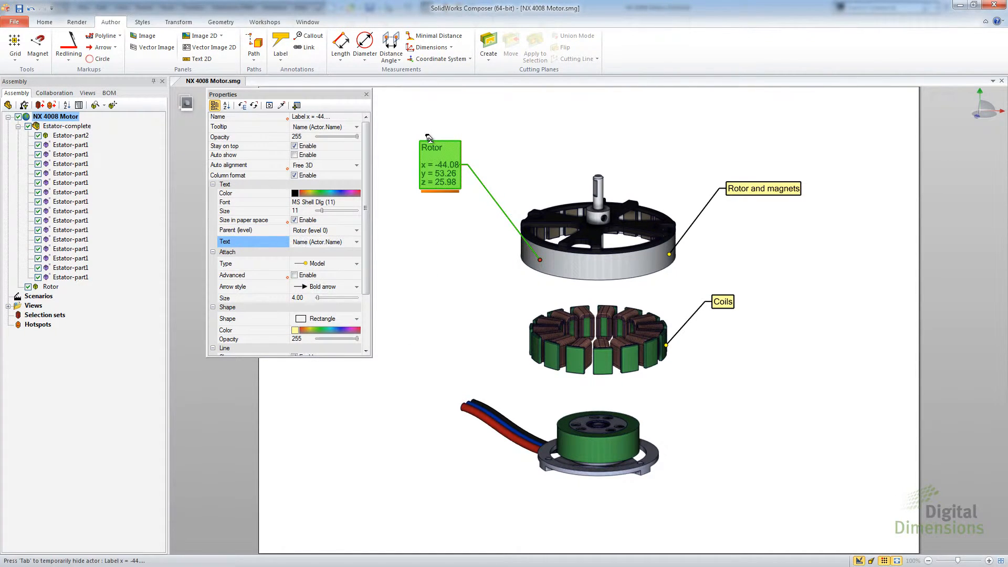
left_click(356, 242)
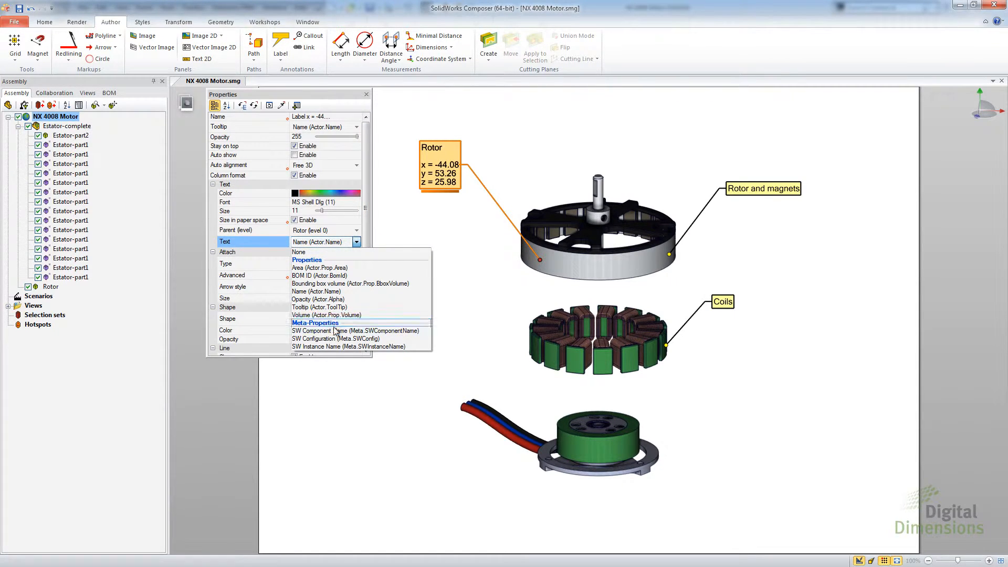
left_click(365, 204)
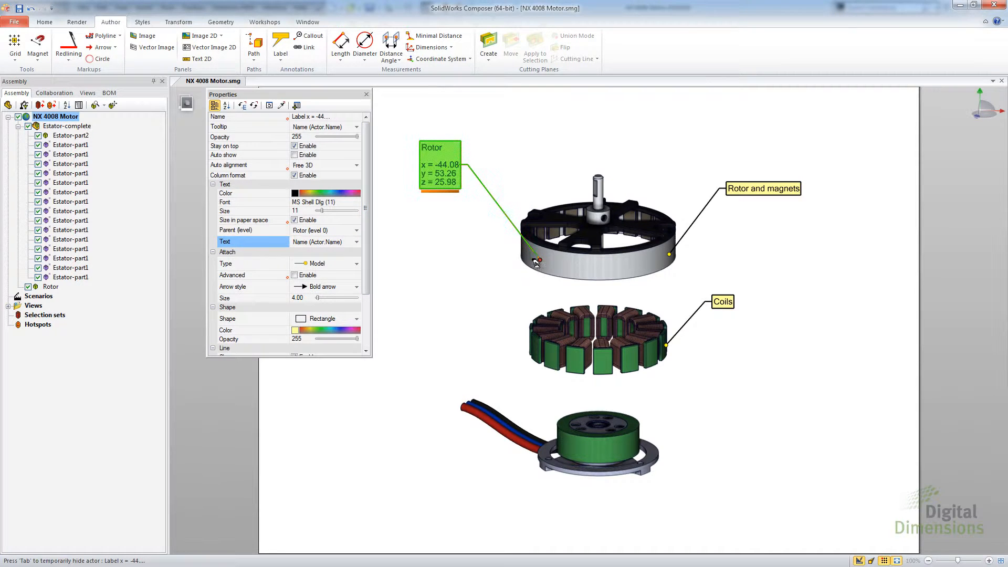
Shift the coordinates label's attachment point on the rotor's outer ring and review the label's parent level choices
left_click_drag(571, 268, 538, 260)
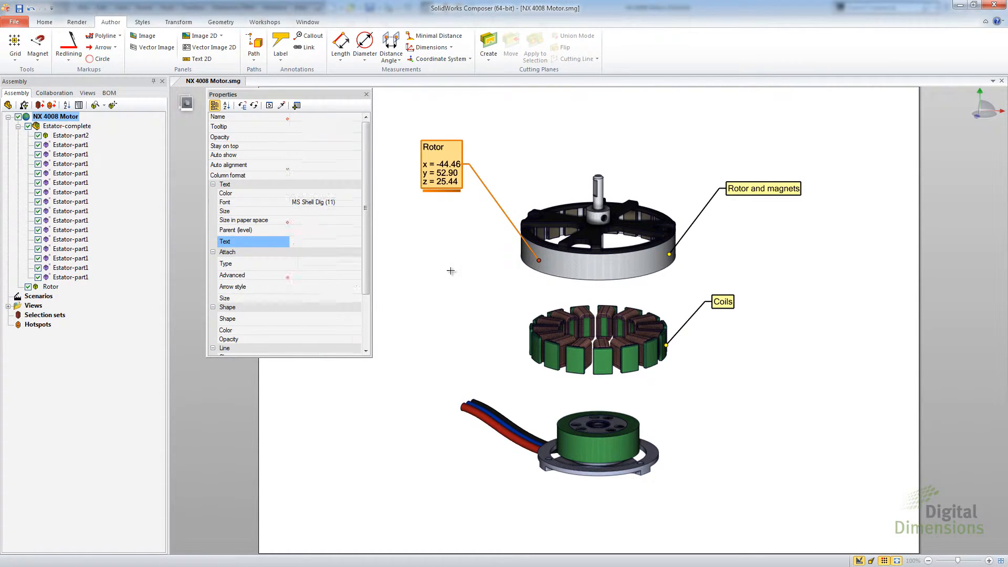
left_click(451, 271)
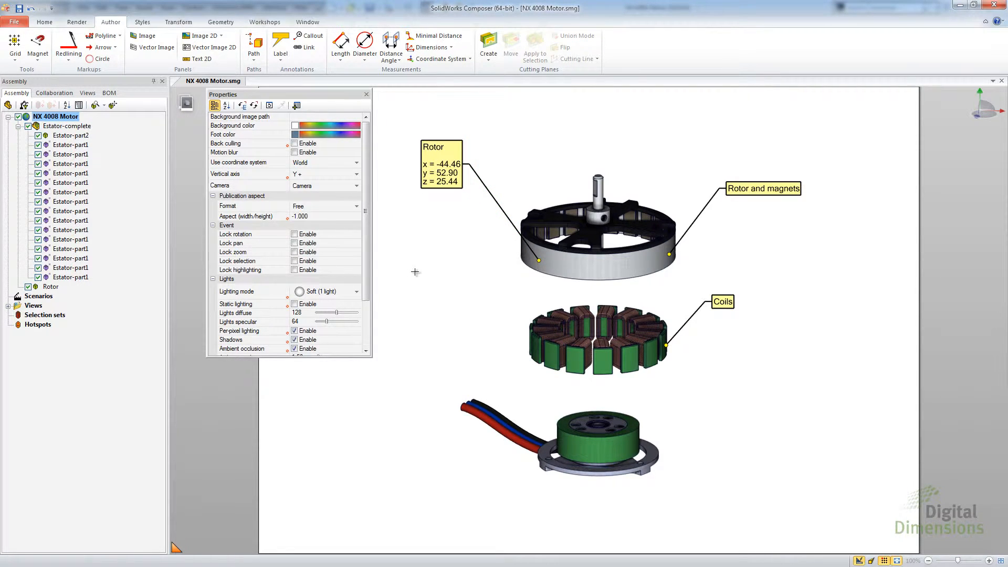
left_click(447, 161)
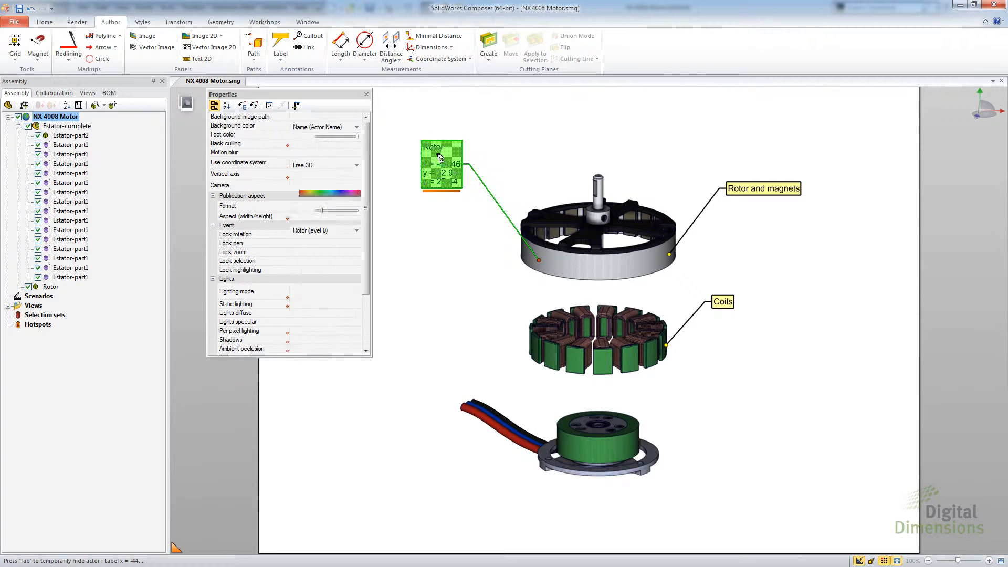
left_click(357, 231)
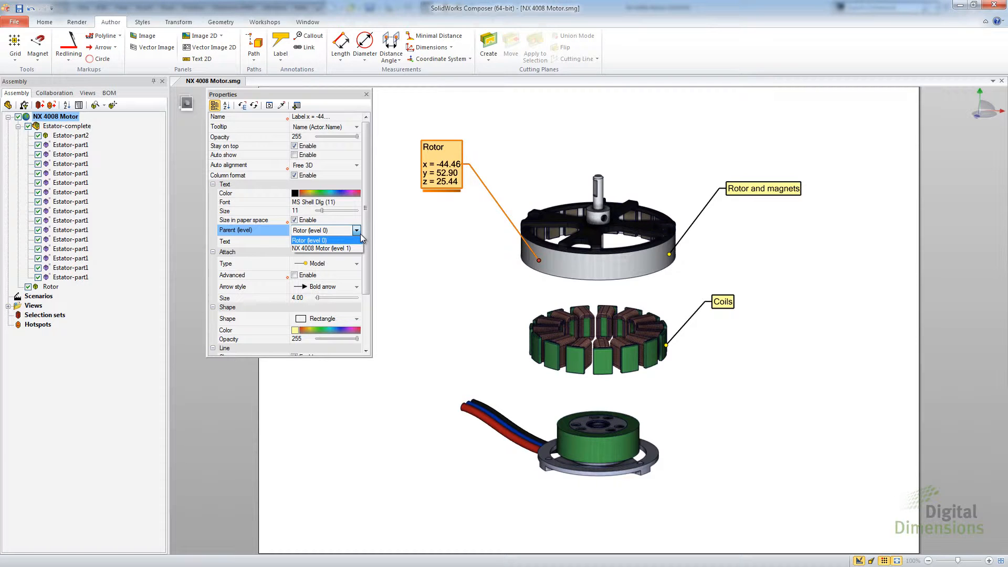
left_click(386, 226)
left_click(419, 245)
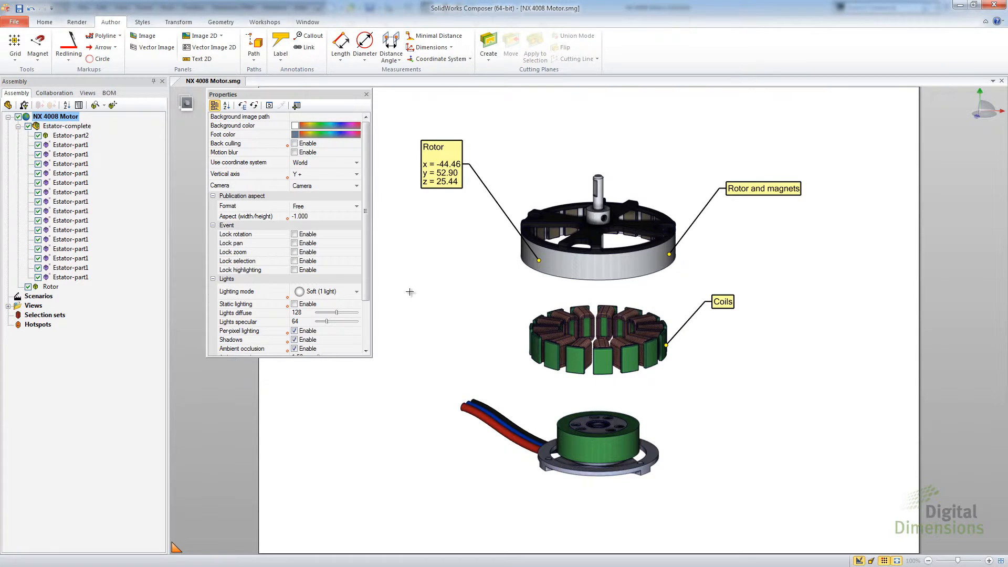
Switch to SolidWorks, open the Rotor part from the motor assembly and unsuppress its Surface-Plane1 feature
key("alt+Tab")
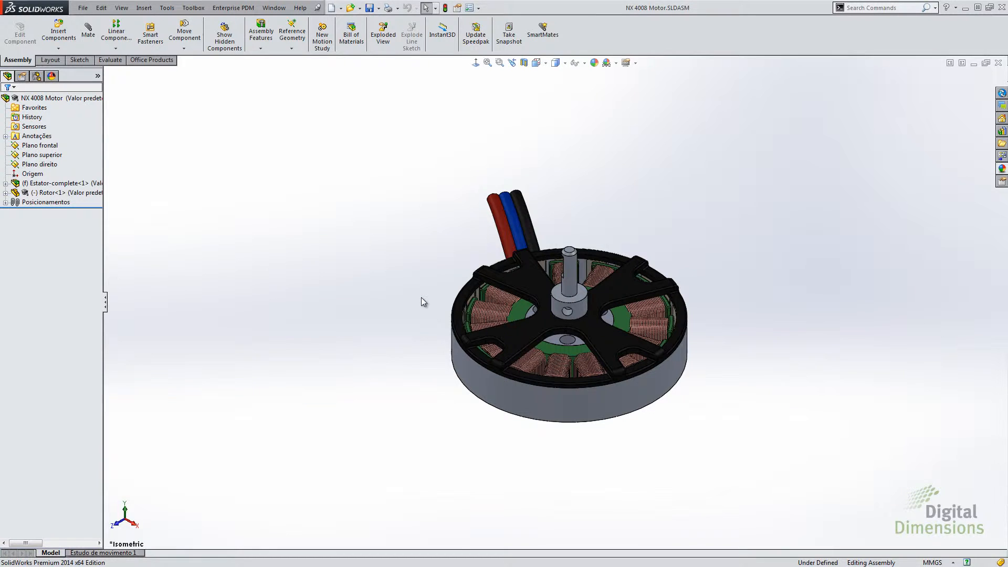
left_click(58, 191)
left_click(58, 167)
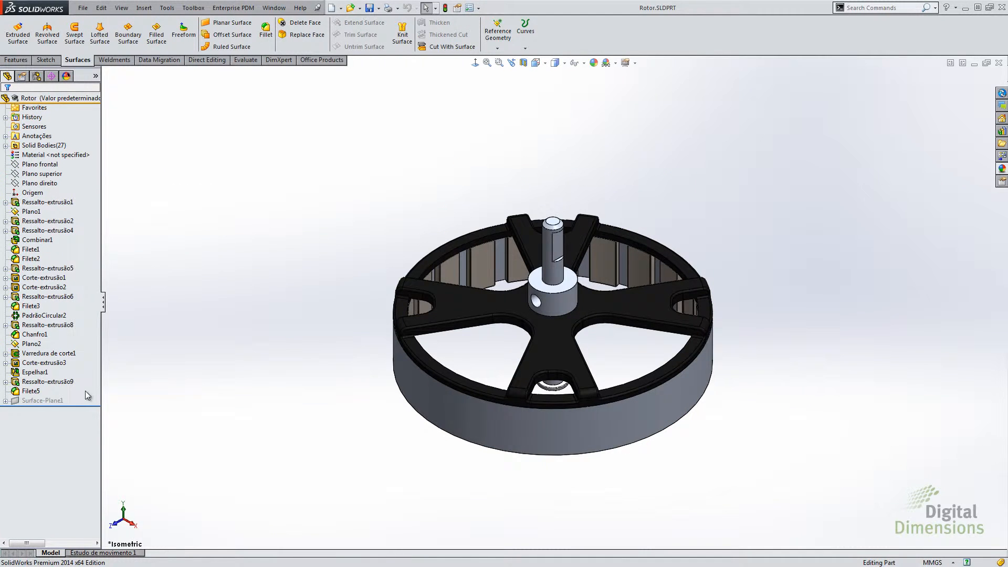
left_click(53, 400)
left_click(74, 380)
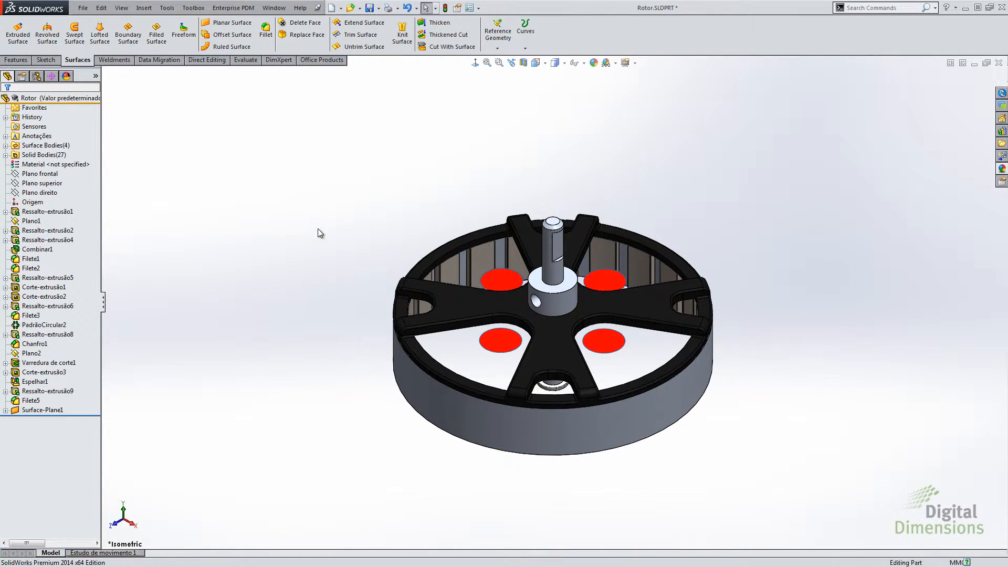
Close the Rotor part with its changes saved and save the NX 4008 Motor assembly
left_click(998, 63)
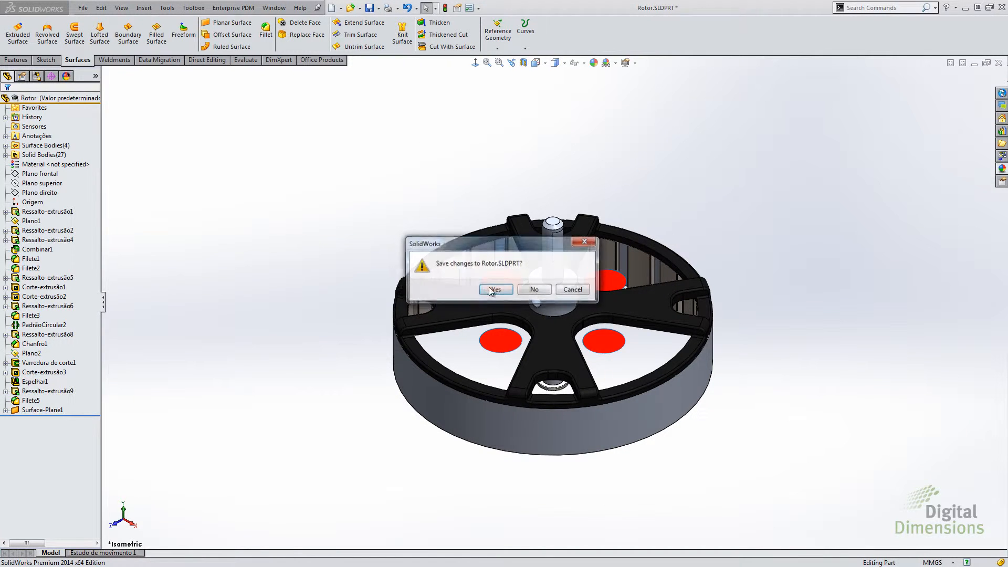
left_click(501, 290)
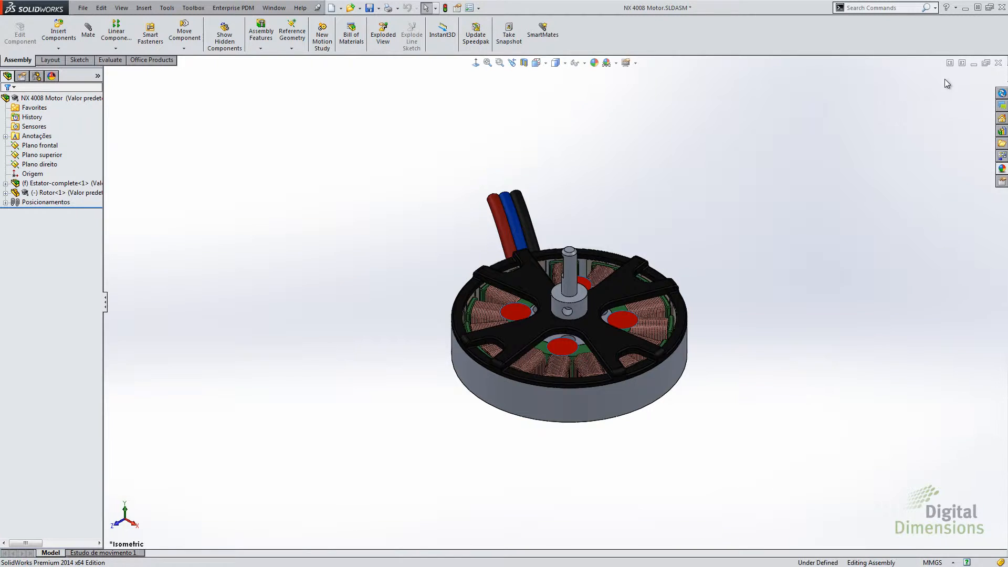
left_click(370, 8)
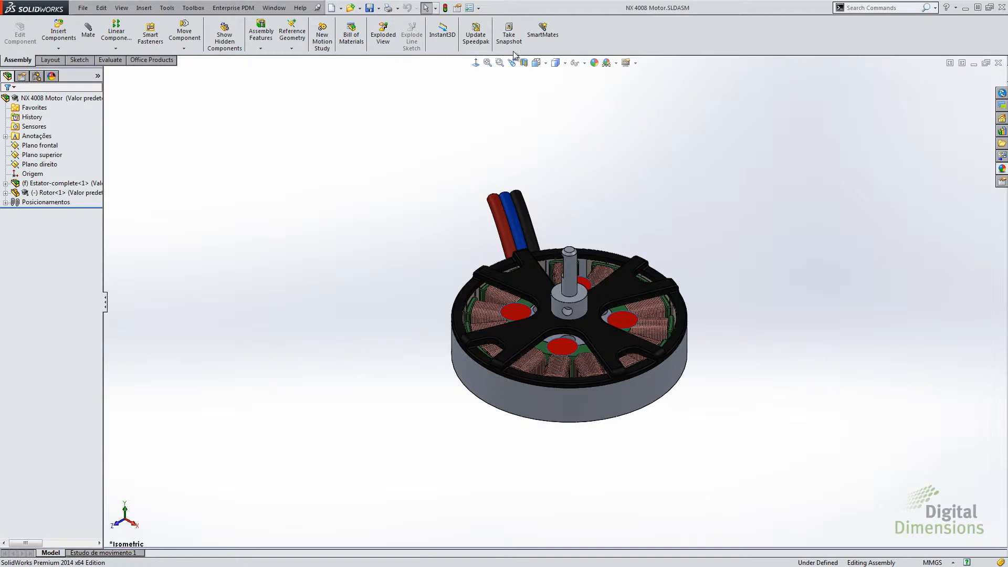
Save the assembly as a SolidWorks Composer (*.smg) file named NX 4008 Motor update in the original folder
left_click(379, 8)
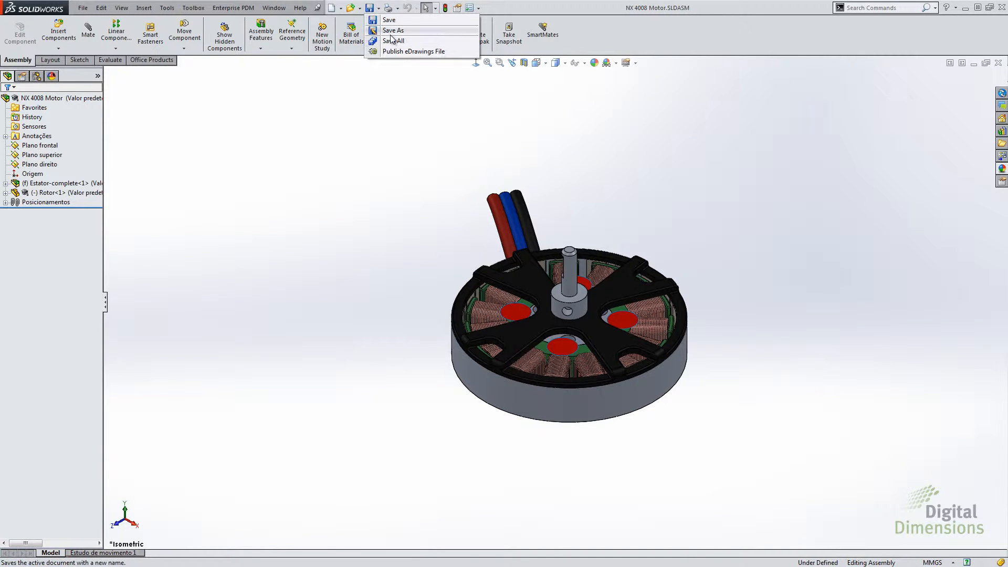
left_click(393, 31)
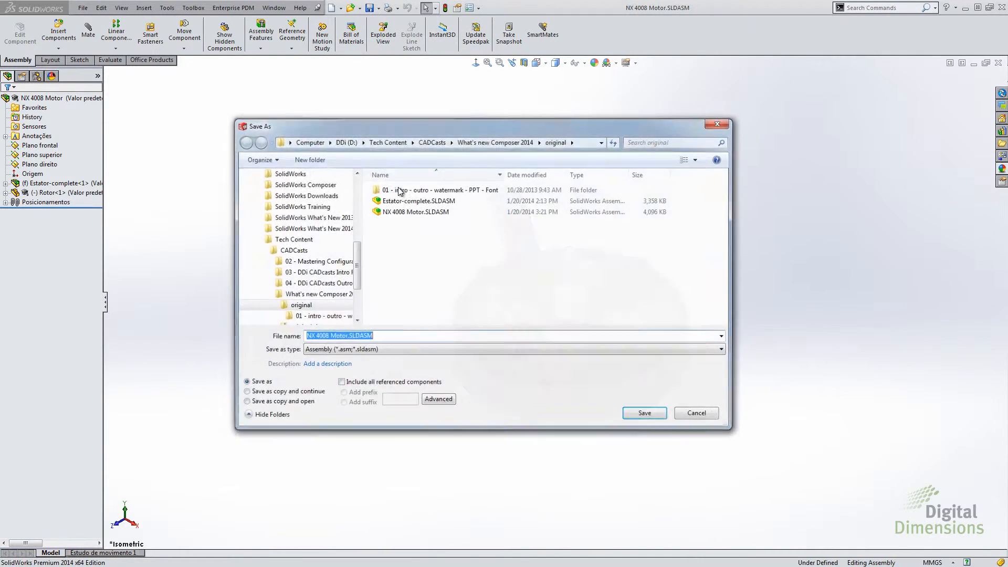
left_click(396, 352)
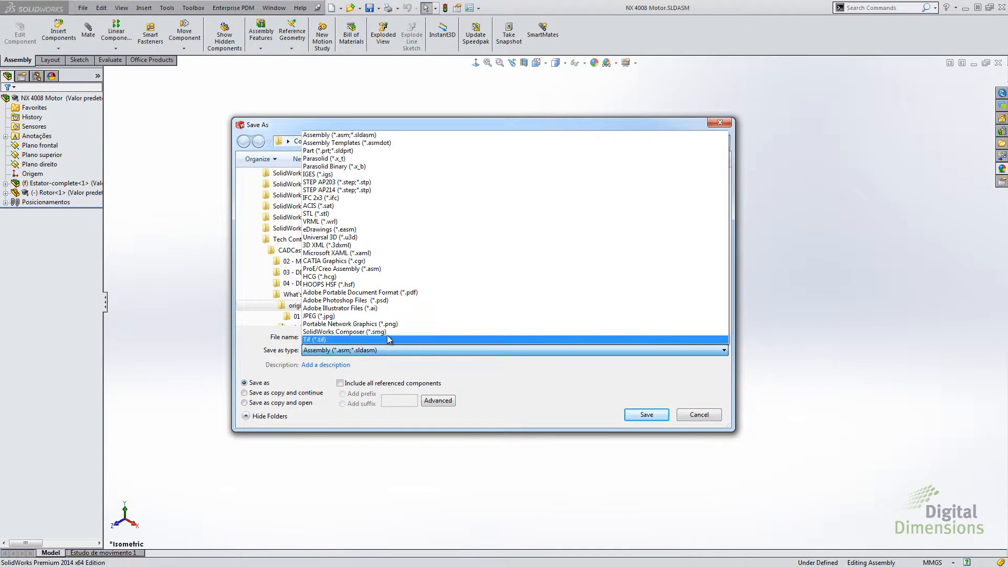
left_click(387, 335)
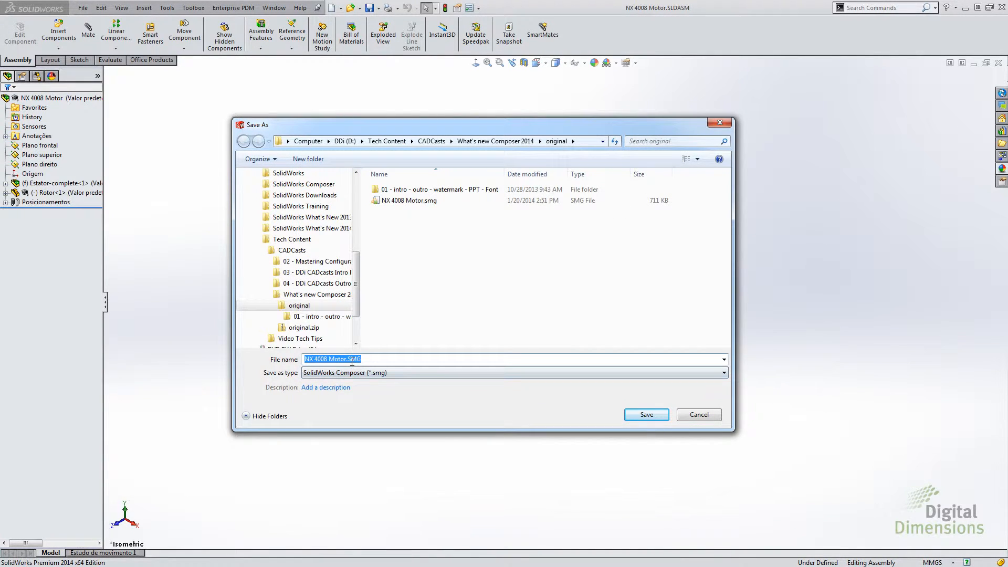
left_click(347, 359)
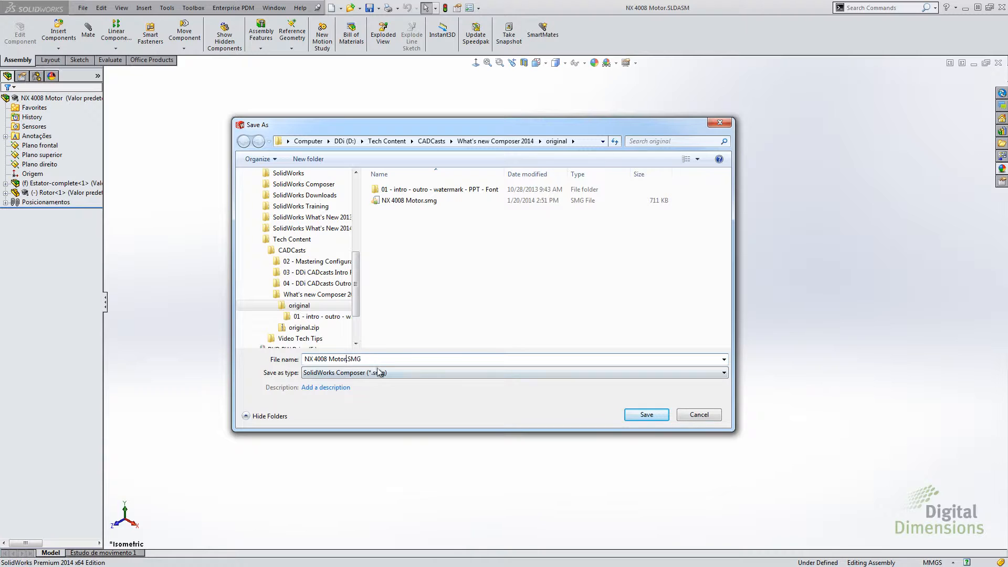
type("update")
left_click(637, 419)
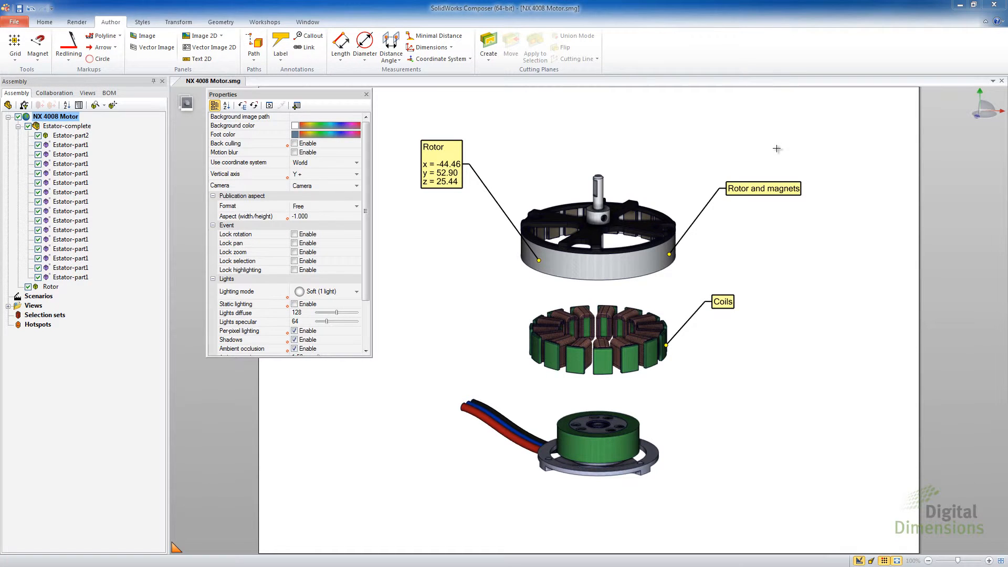
In SolidWorks Composer, update the current document from NX 4008 Motor update.smg with Import free faces enabled
left_click(14, 22)
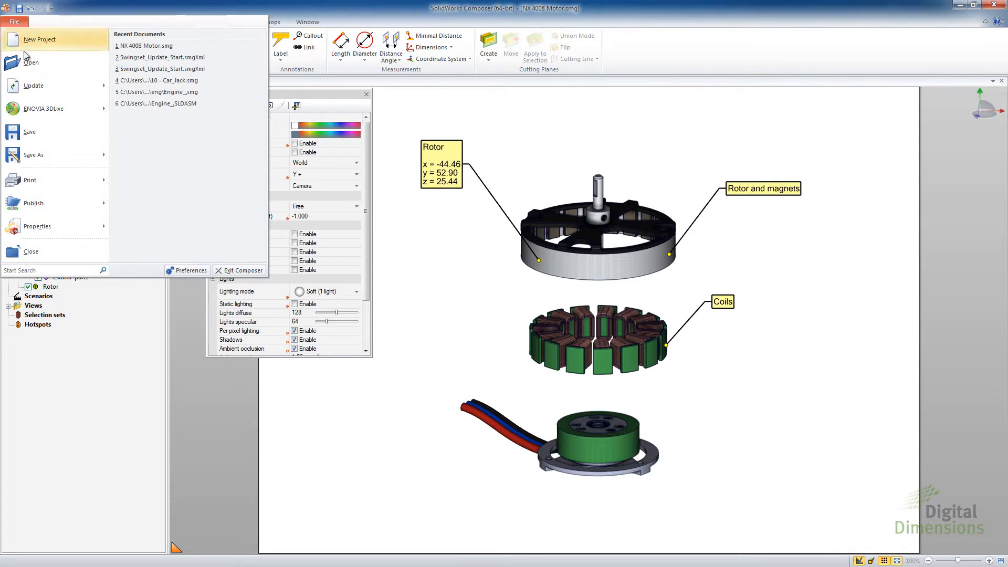
mouse_move(42, 85)
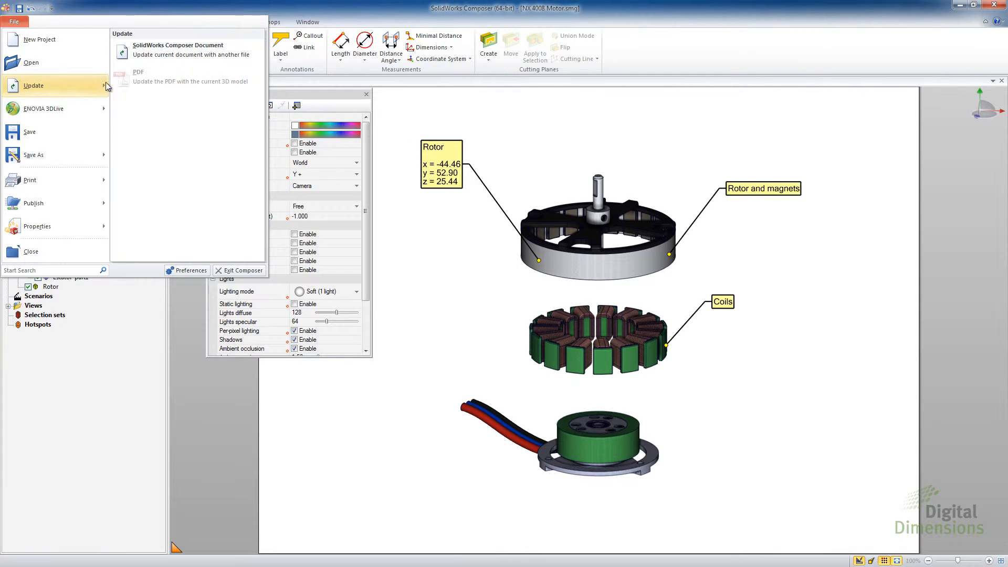
left_click(170, 60)
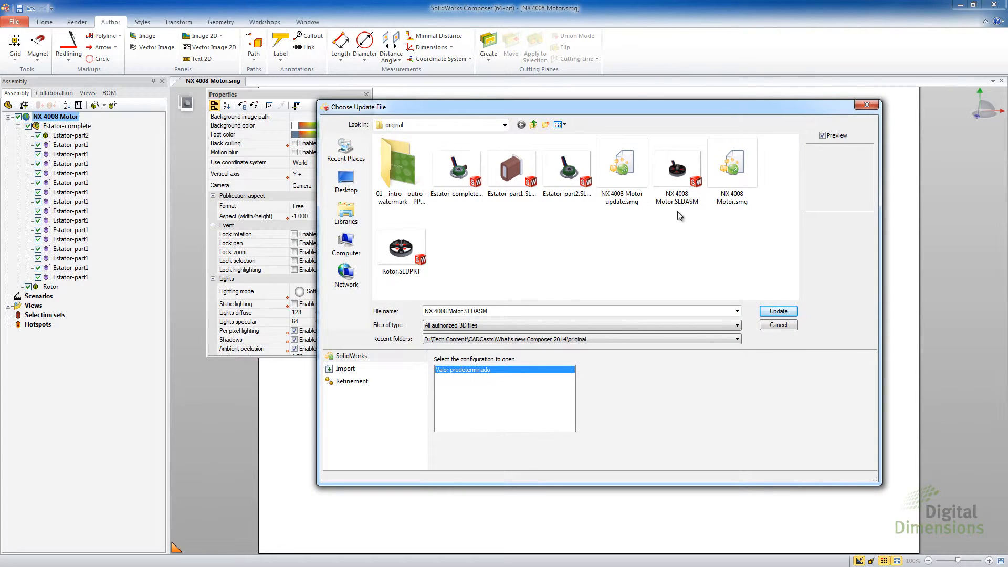
left_click(622, 168)
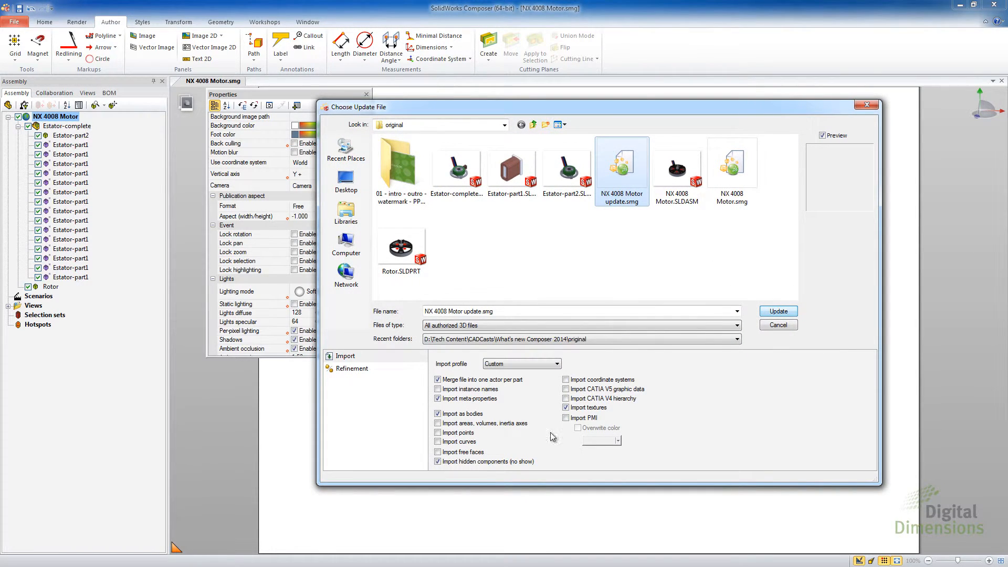
left_click(464, 453)
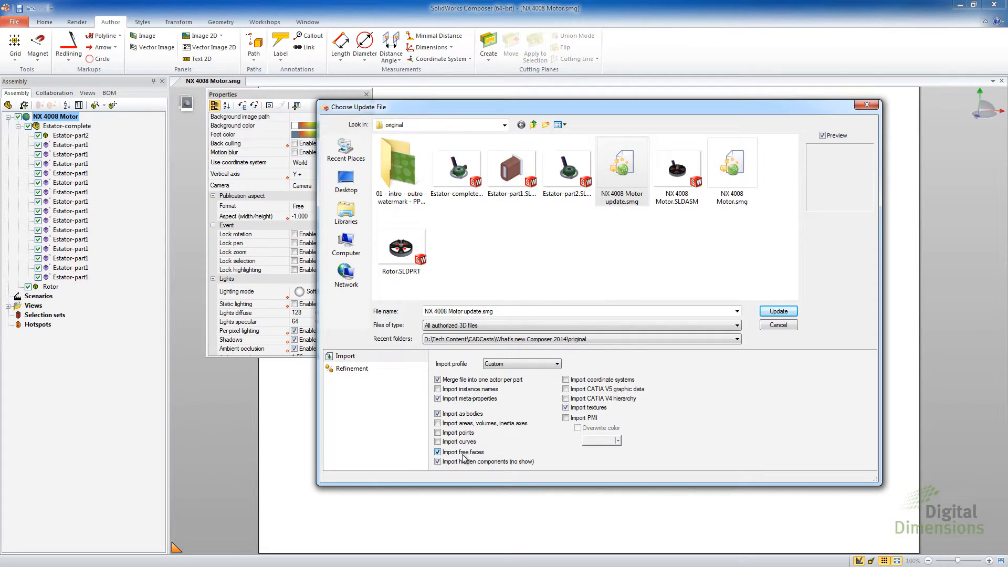
left_click(779, 311)
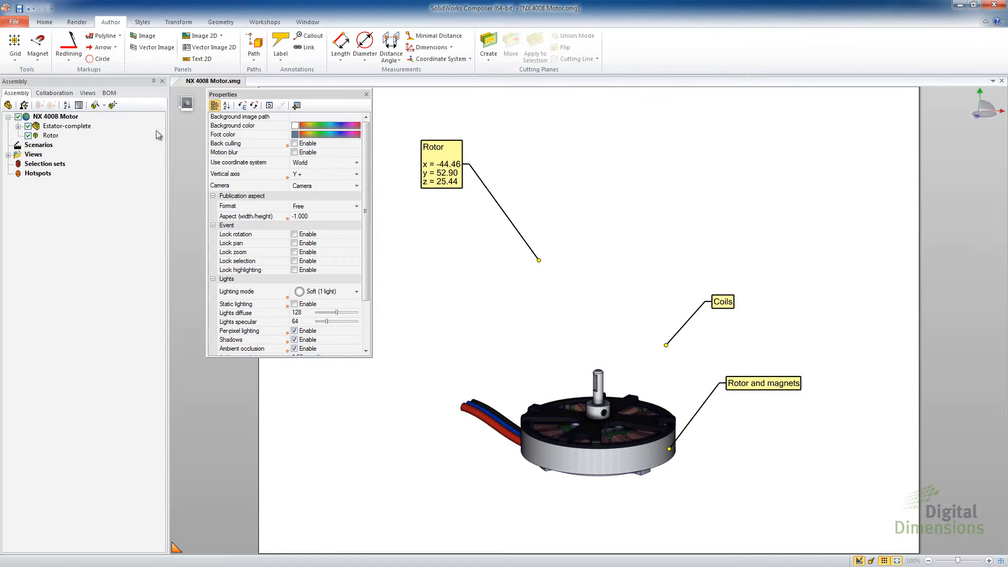
Restore View 4 without saving the changes in a new view, and expand Estator-complete in the assembly structure
left_click(87, 93)
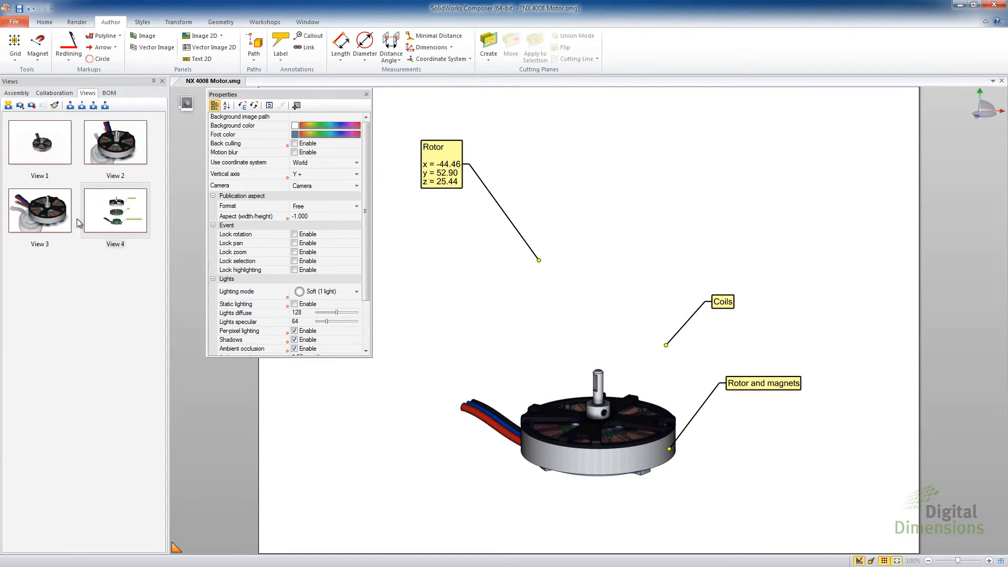
left_click(120, 214)
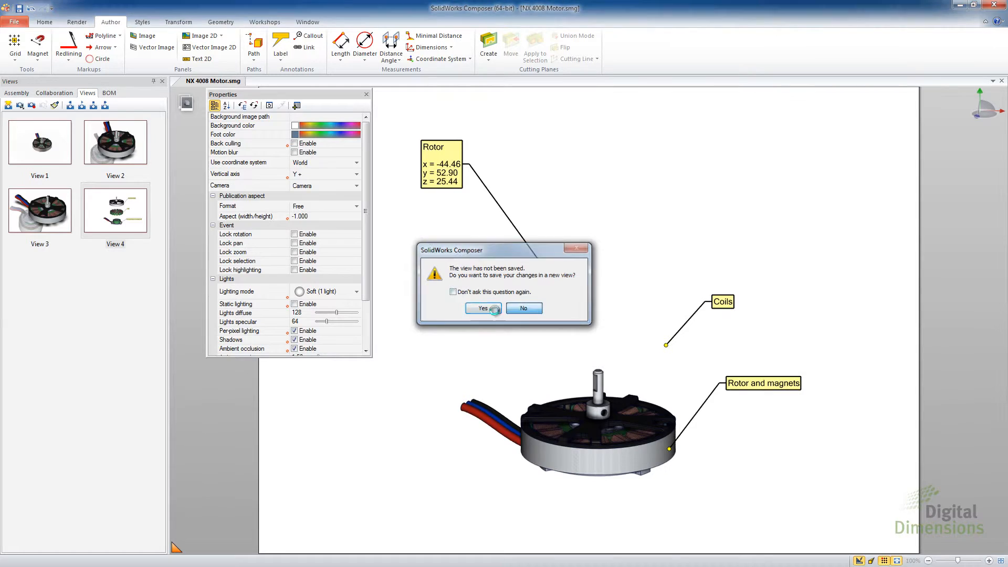
left_click(534, 314)
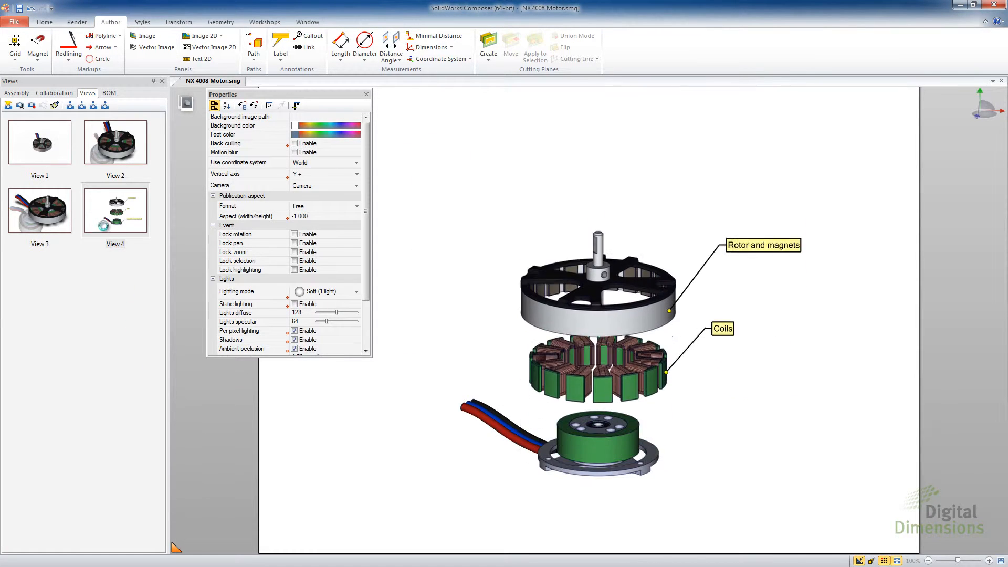
left_click(17, 93)
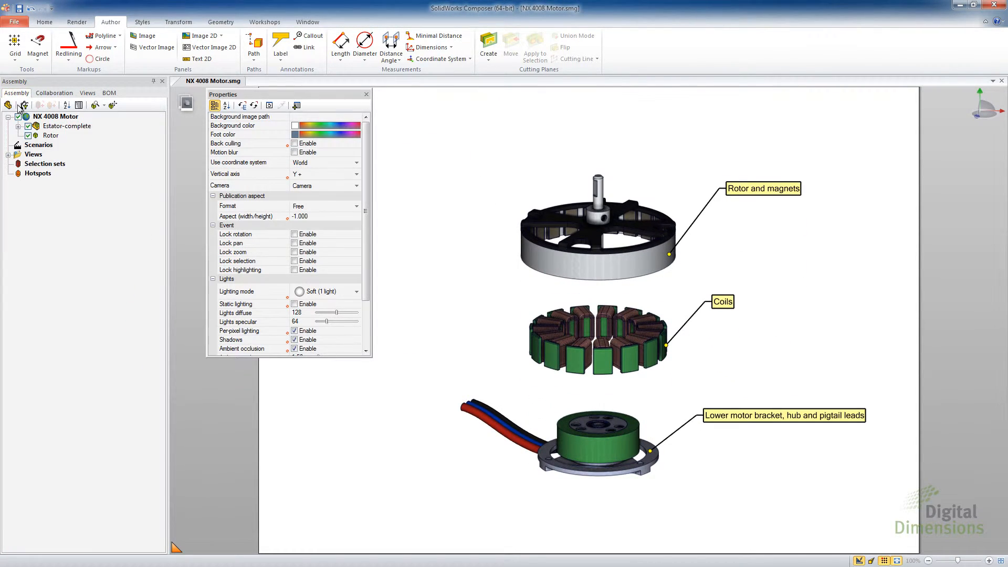
left_click(18, 127)
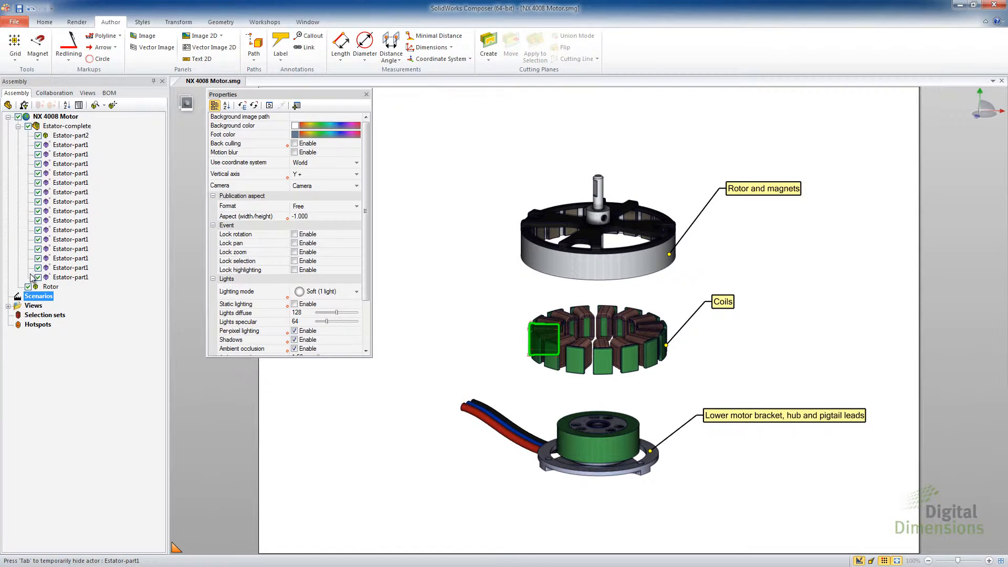
Update the current document from NX 4008 Motor.SLDASM in the original folder with Import free faces enabled
key("alt+Tab")
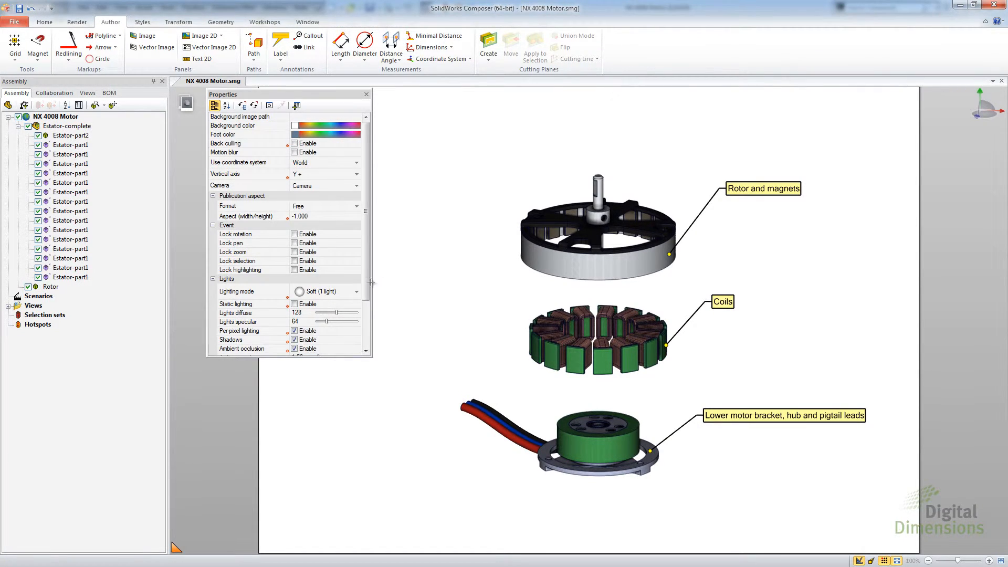
left_click(15, 25)
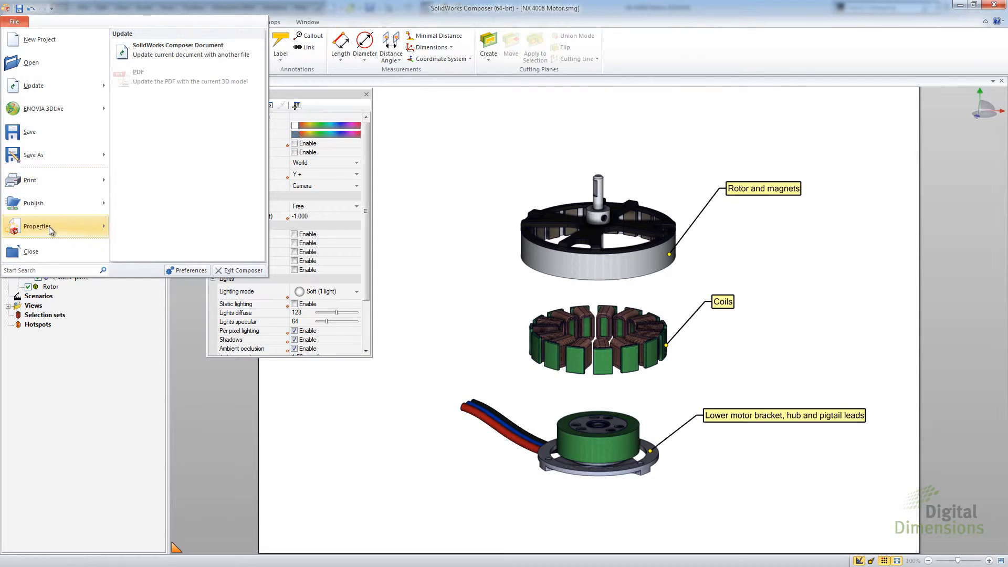
mouse_move(49, 225)
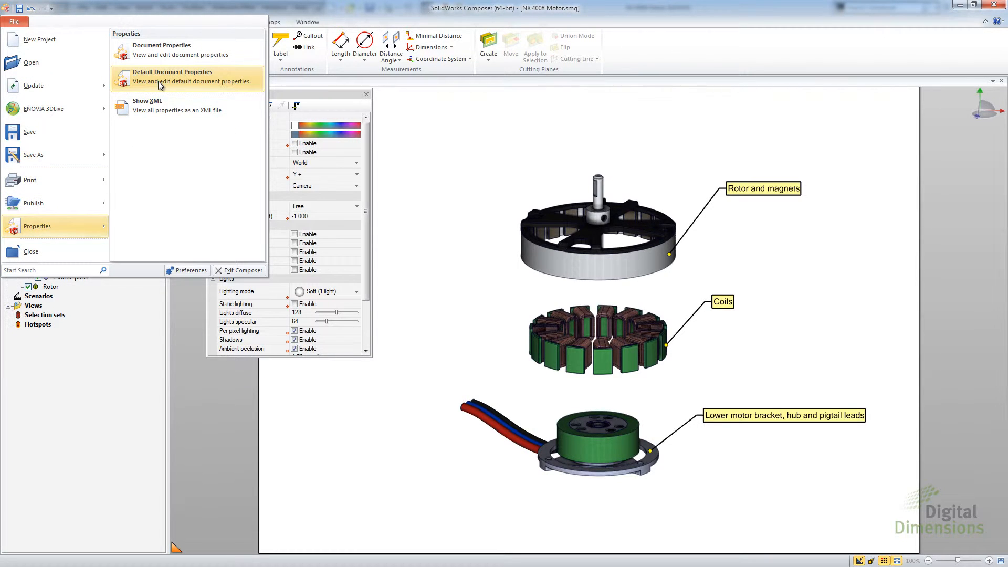
mouse_move(72, 81)
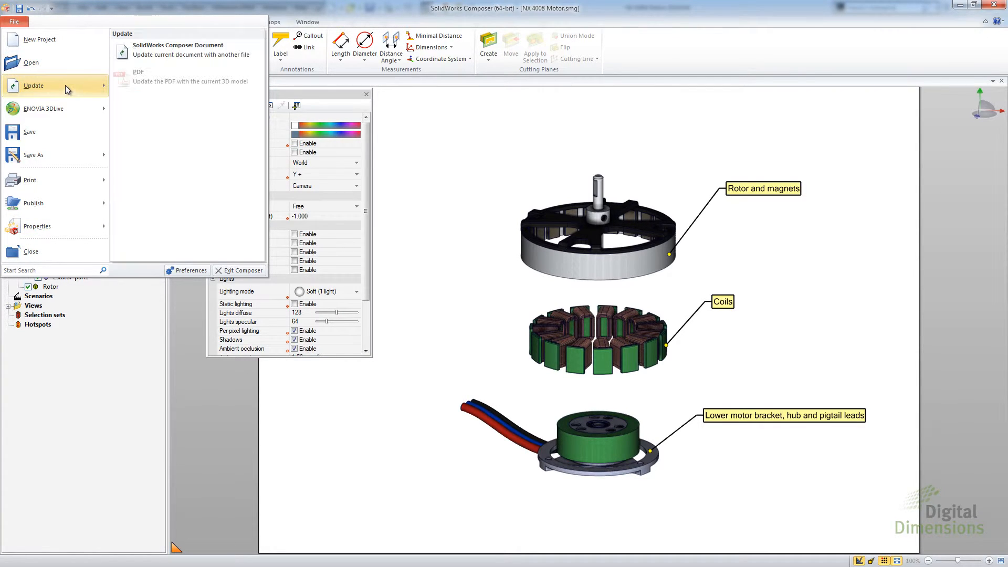
left_click(165, 54)
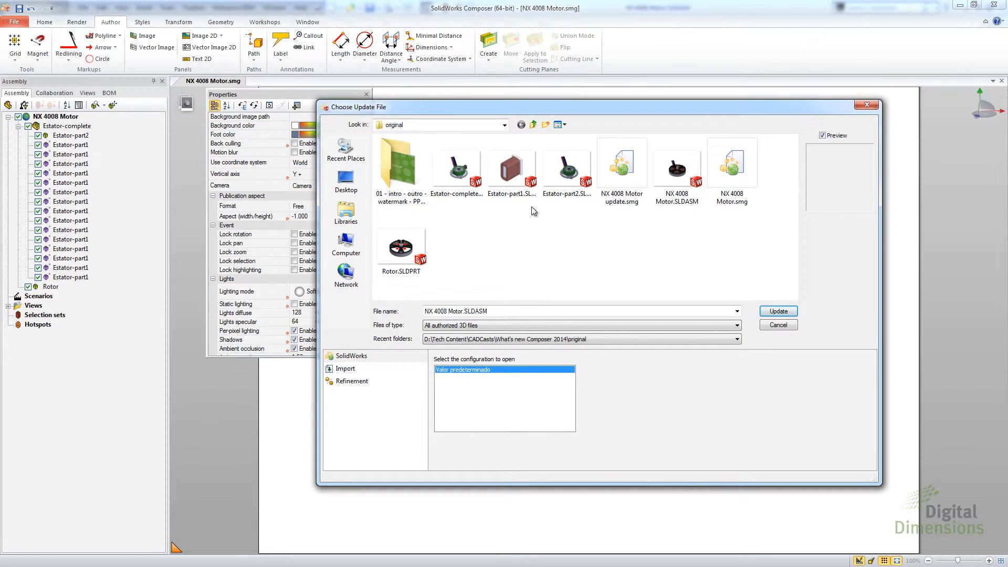
left_click(457, 169)
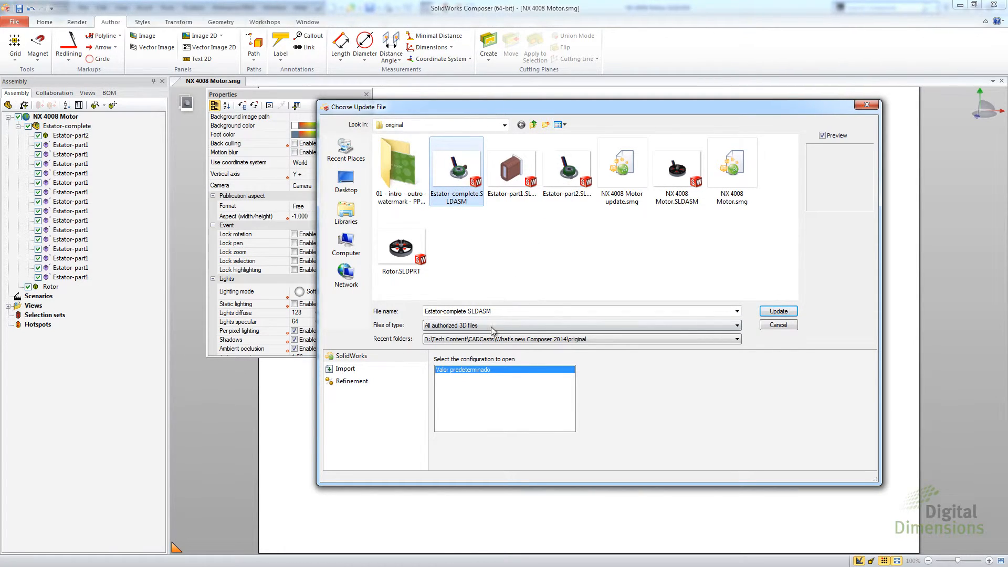
left_click(687, 175)
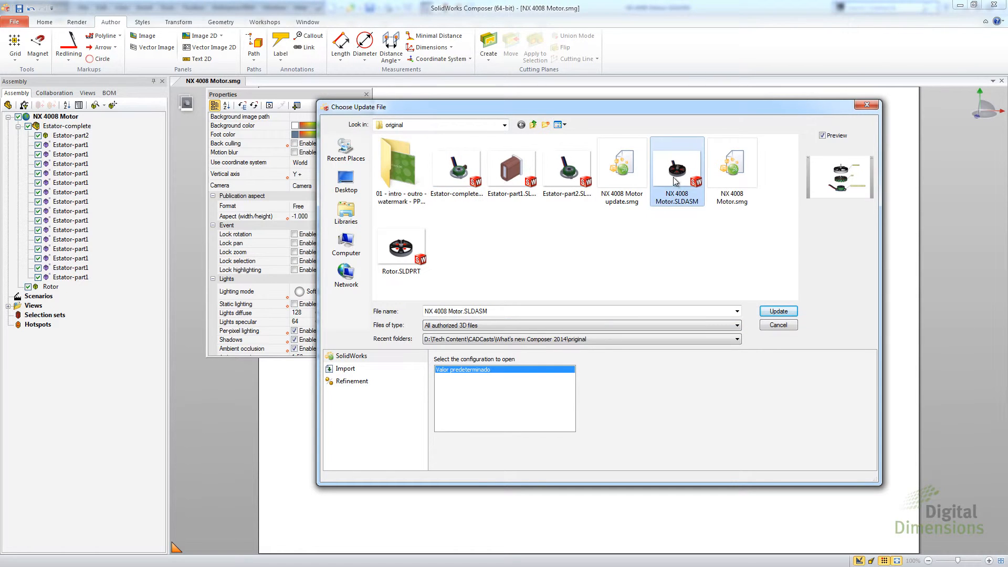
left_click(350, 370)
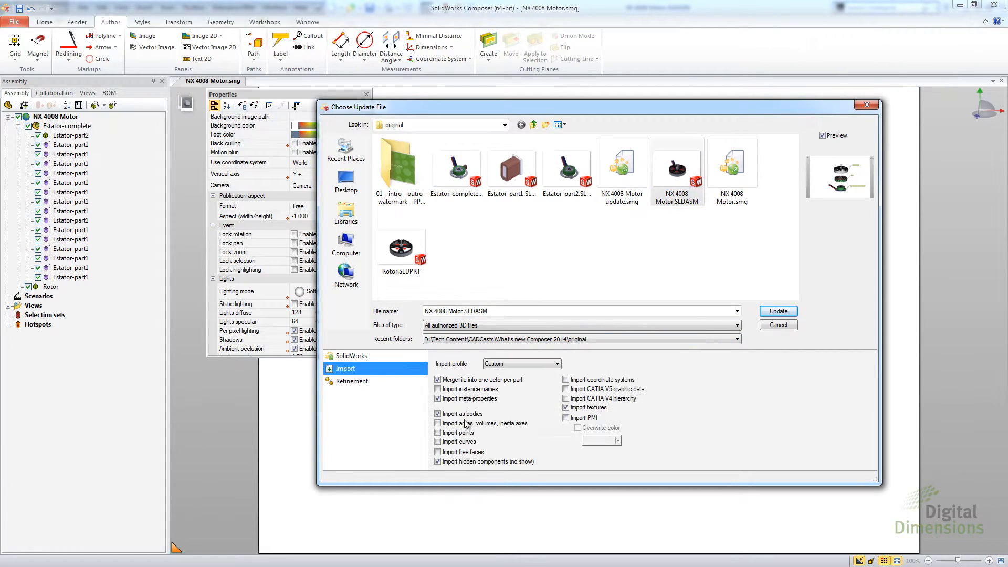
left_click(462, 452)
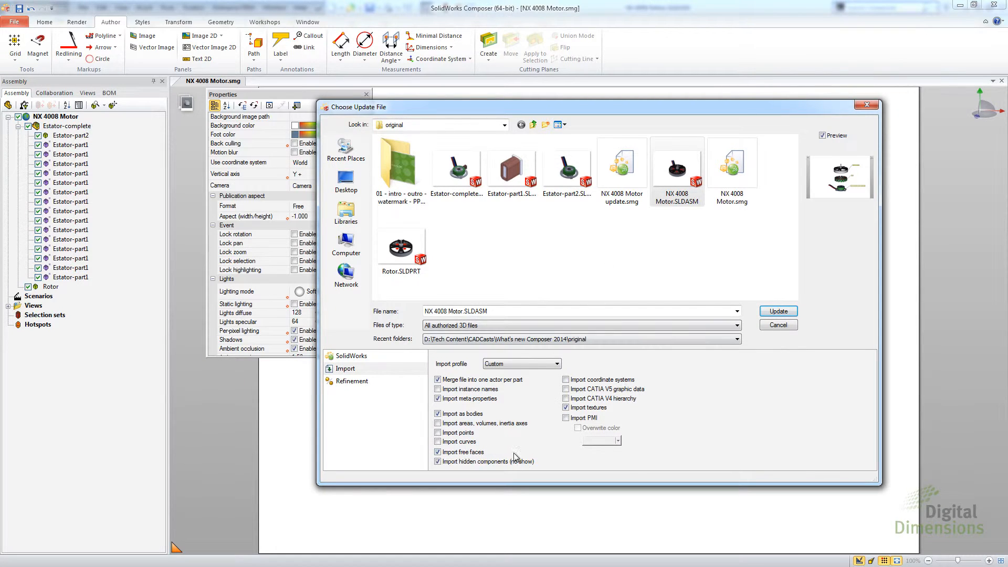
left_click(779, 313)
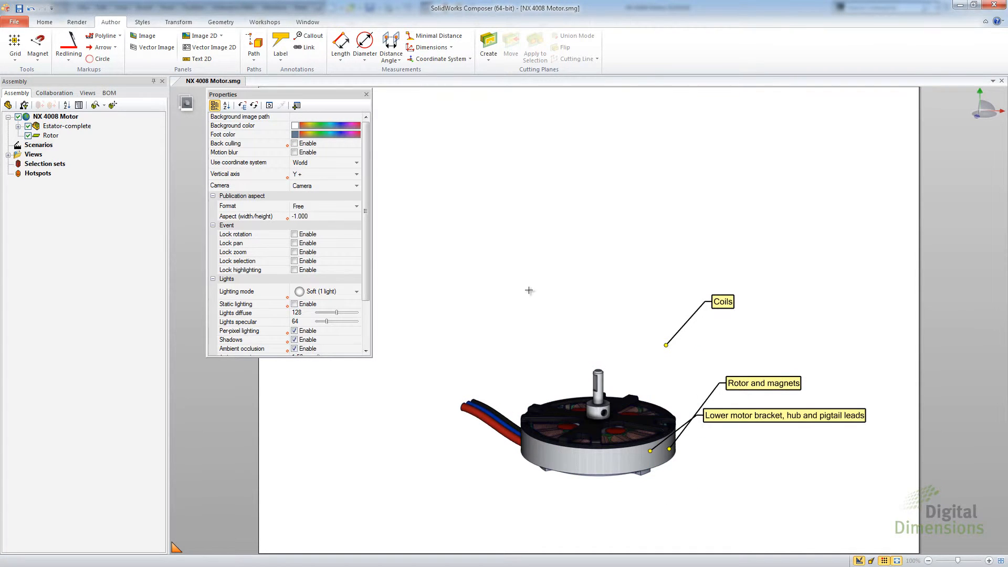
Restore View 3 without saving the changes in a new view, and return to the exploded View 4
left_click(88, 93)
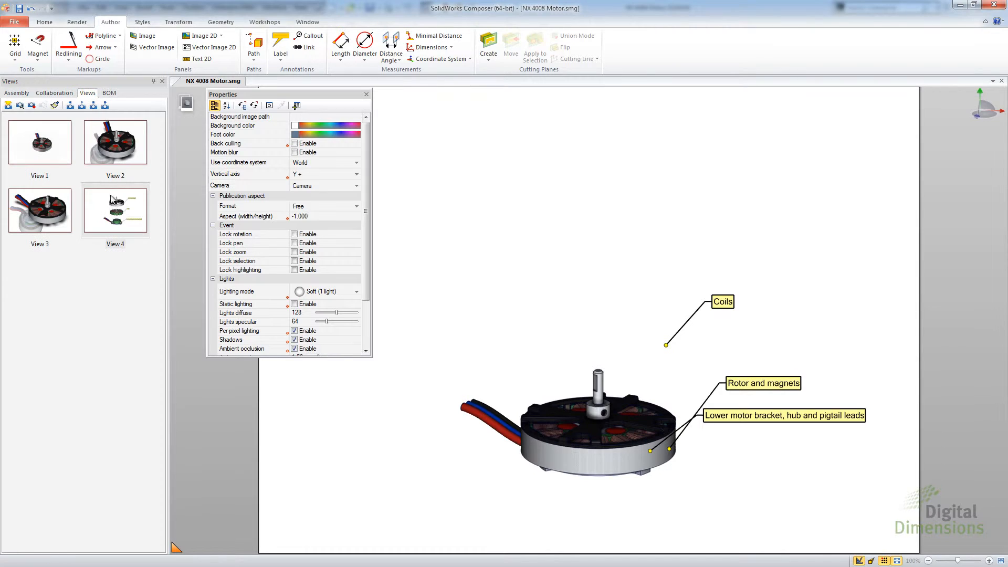
left_click(67, 211)
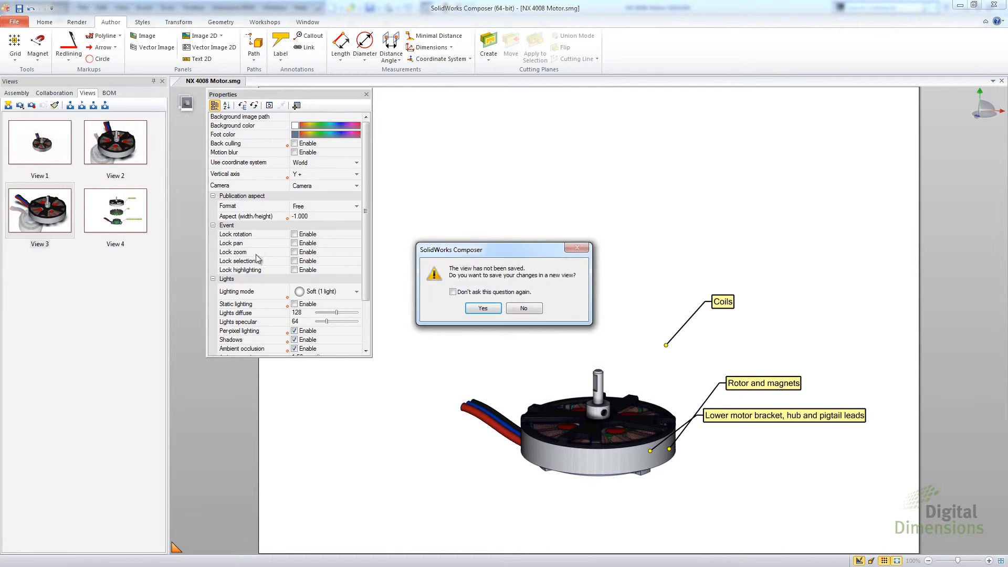
left_click(524, 308)
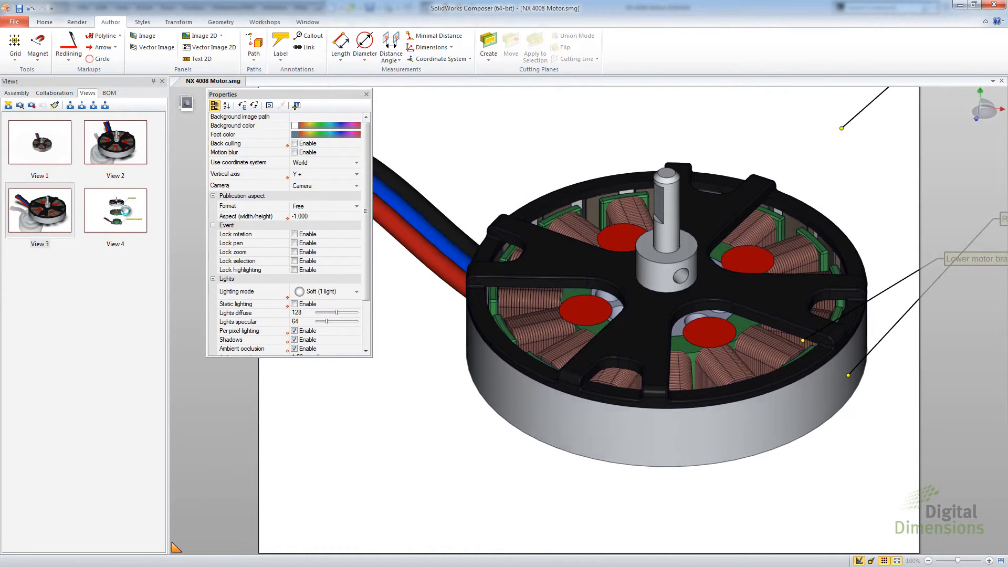
left_click(115, 210)
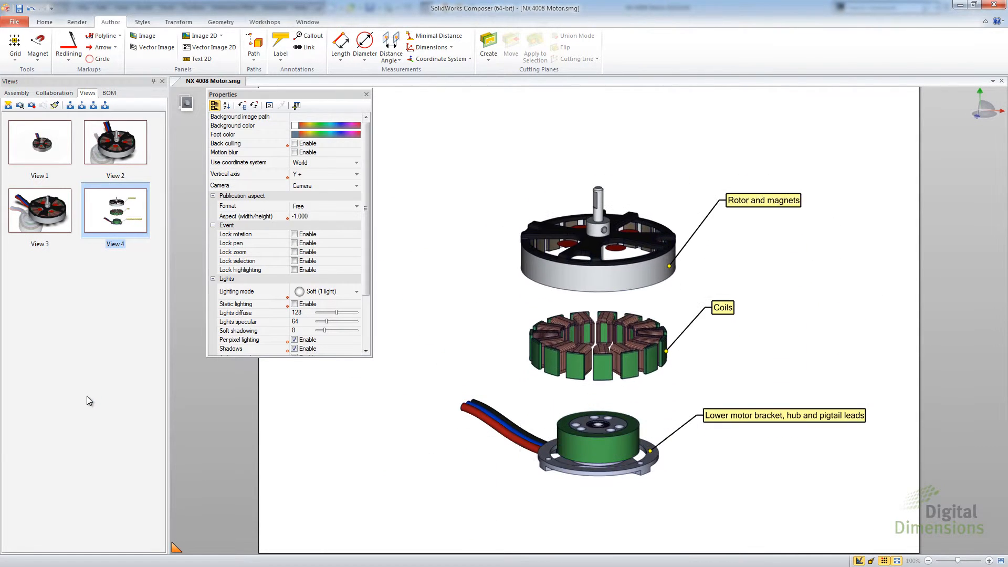
left_click(424, 177)
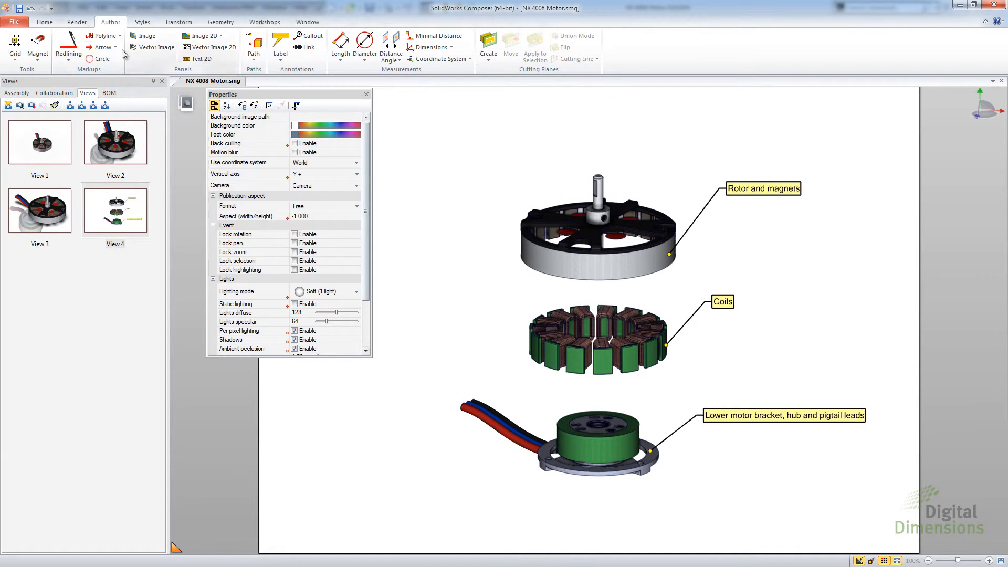
Examine the PMI Cross-highlight options on the Selection page of the current document's properties, and leave without applying changes
left_click(18, 26)
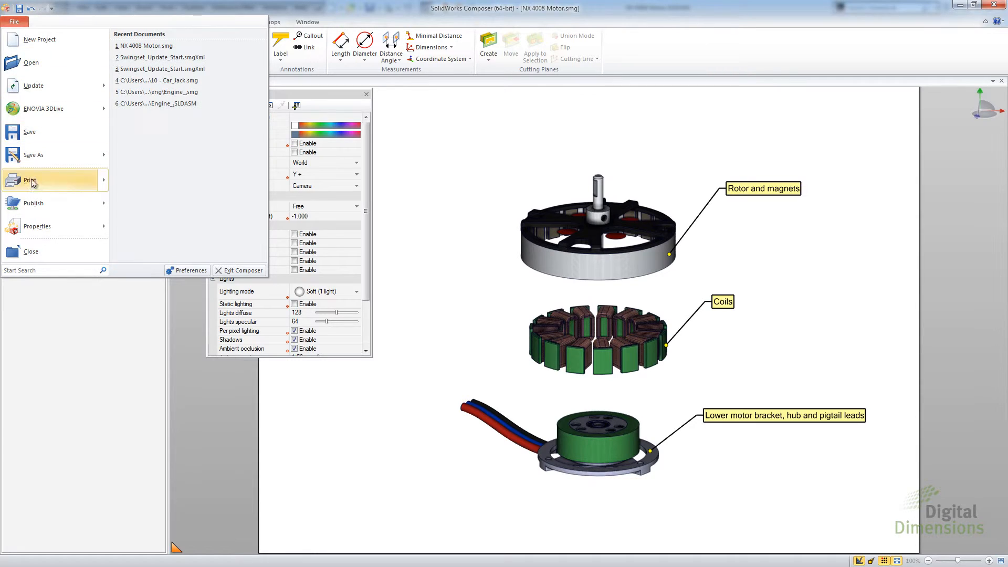
mouse_move(61, 232)
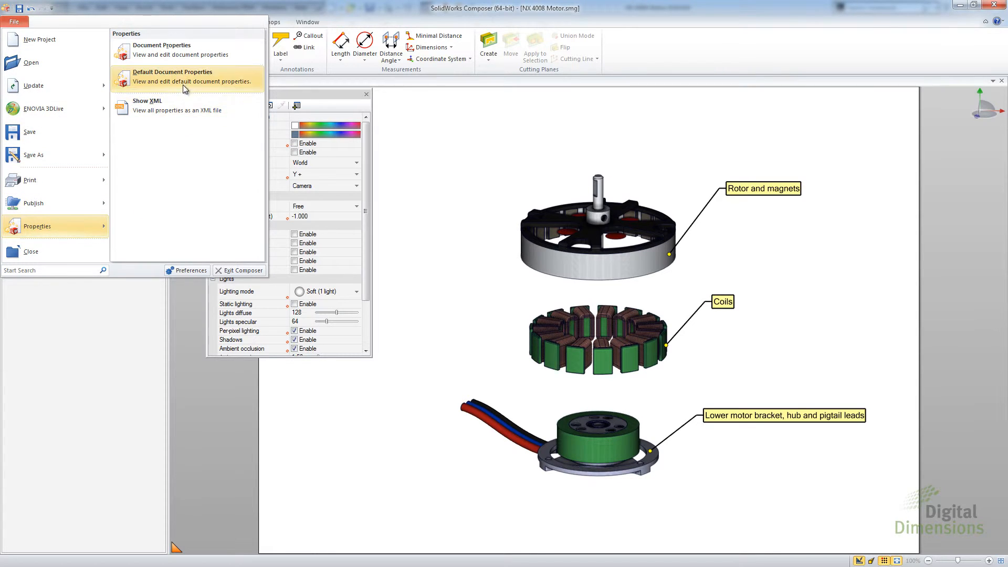
left_click(183, 55)
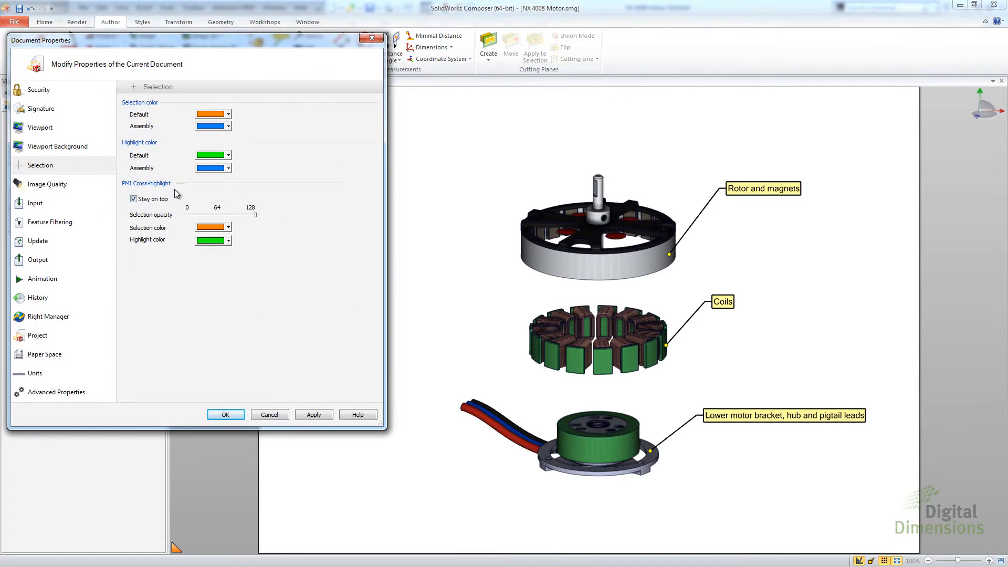
left_click(42, 165)
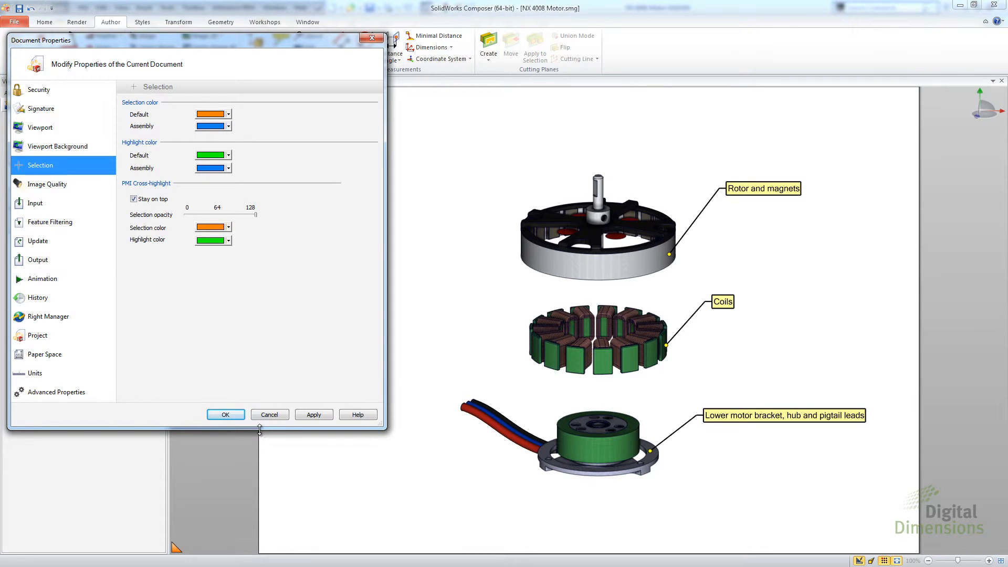
left_click(277, 413)
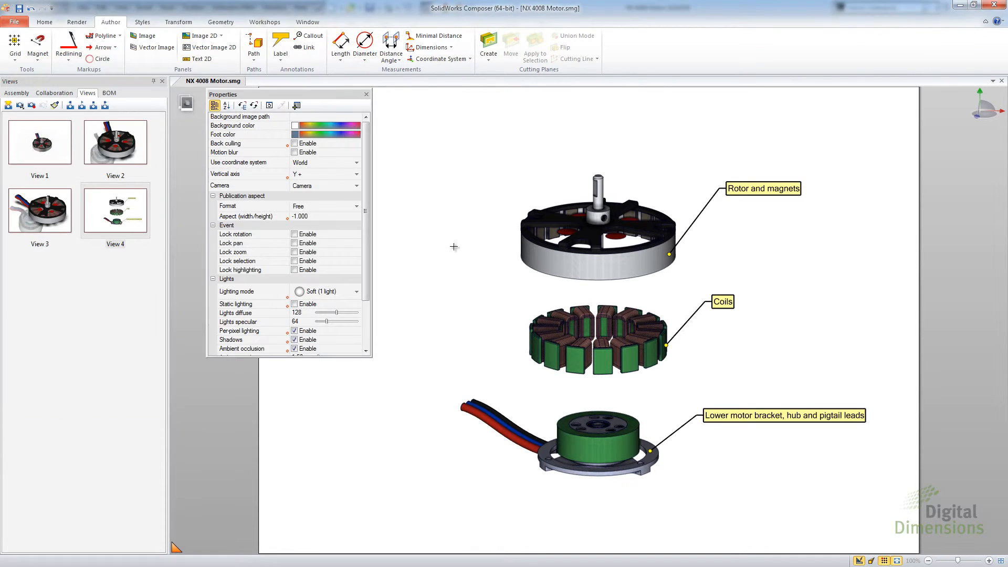
Open the SolidWorks Composer 2014 release notes in Adobe Reader, examine the PMI Cross-highlight section with its property examples, and return to Composer
left_click(999, 23)
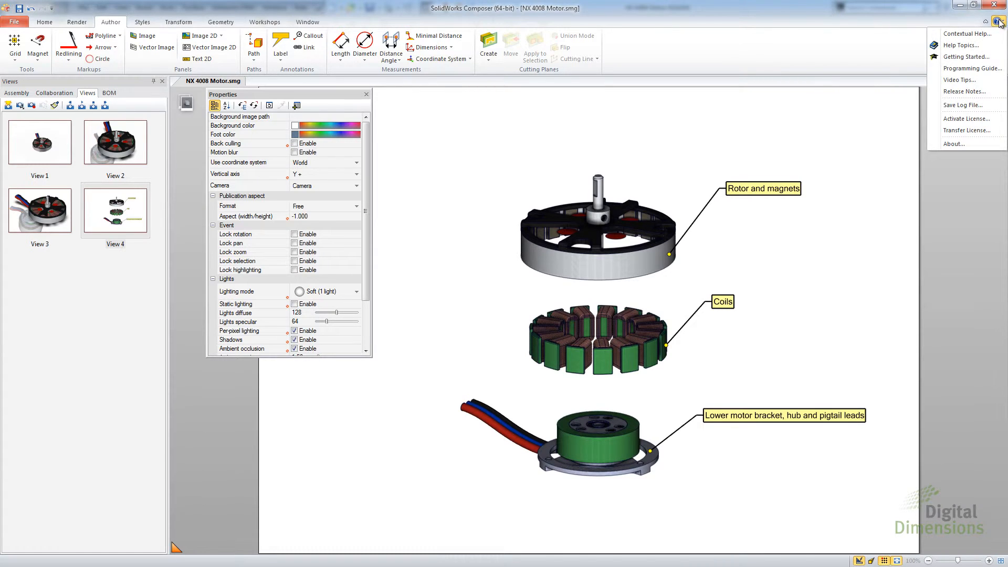
left_click(968, 93)
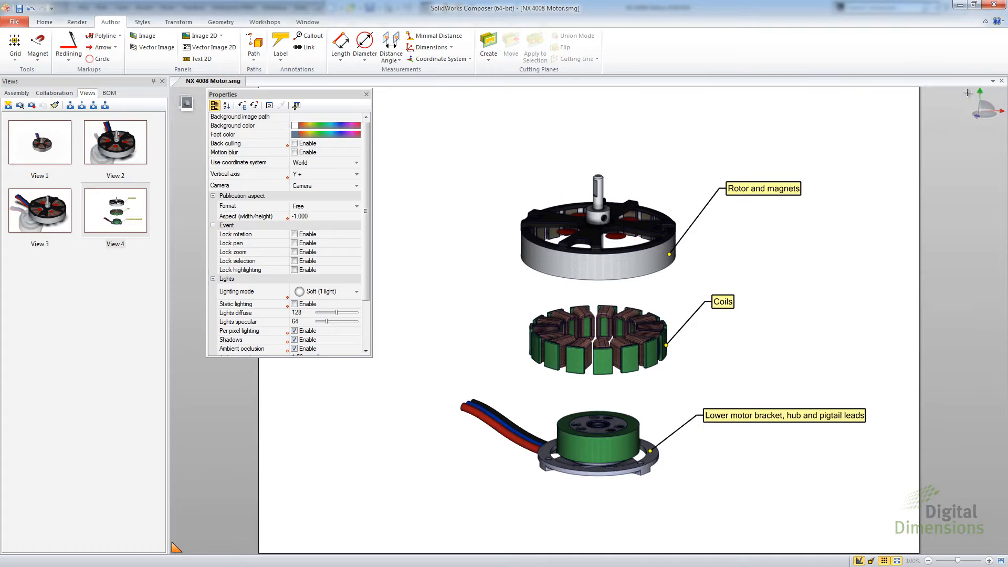
left_click(314, 34)
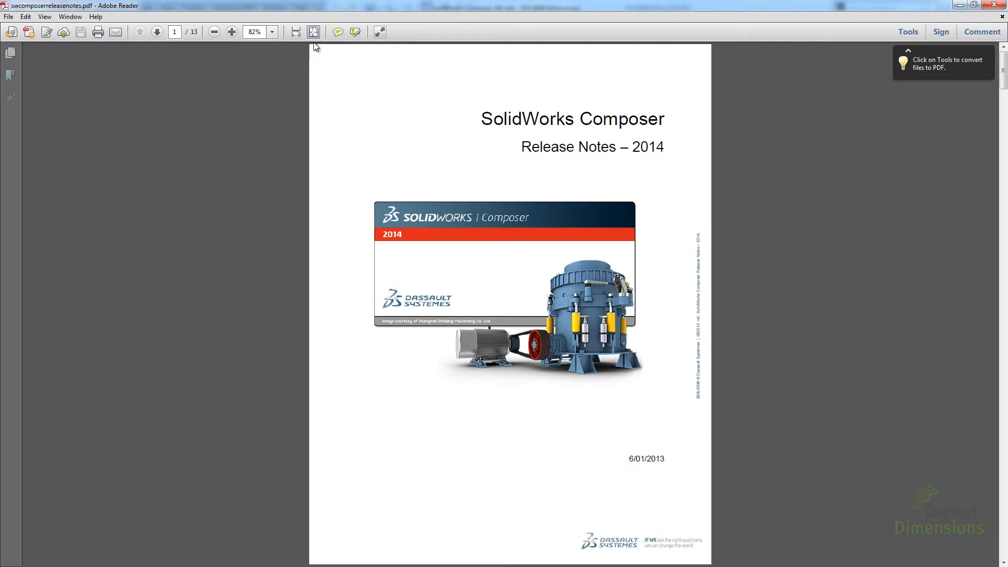
scroll(625, 412, "down", 2)
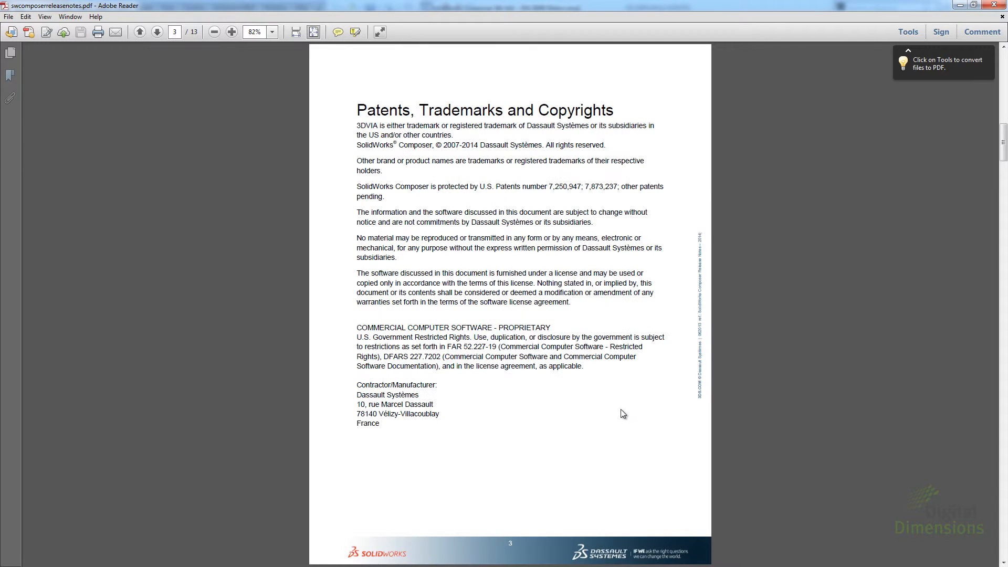
scroll(614, 404, "up", 1)
left_click(399, 210)
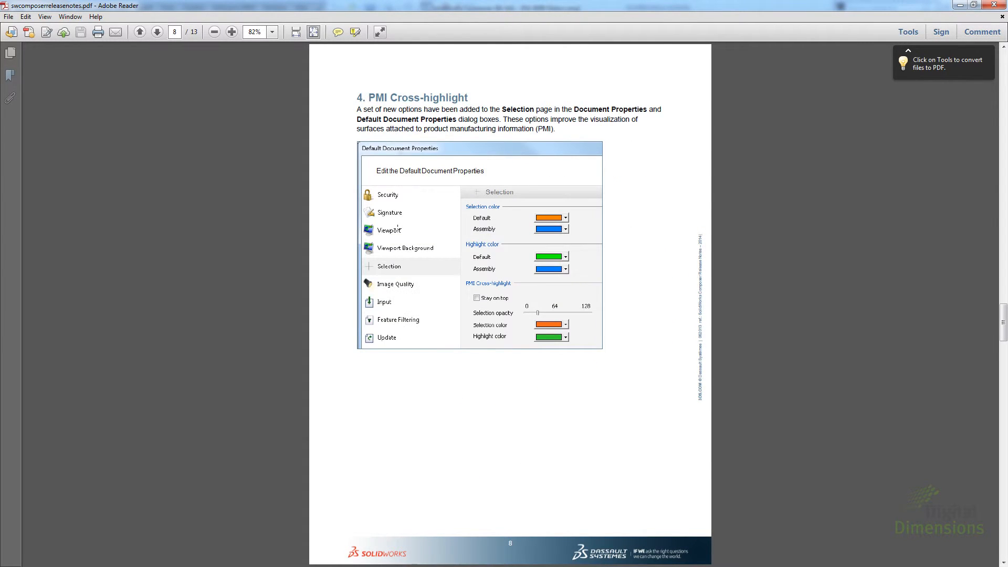
scroll(408, 232, "down", 1)
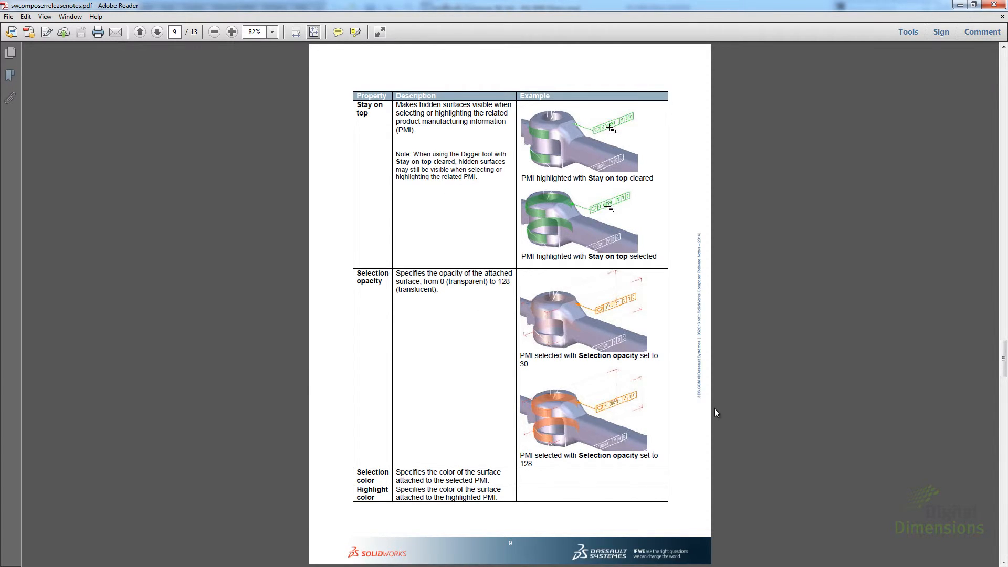
left_click(959, 4)
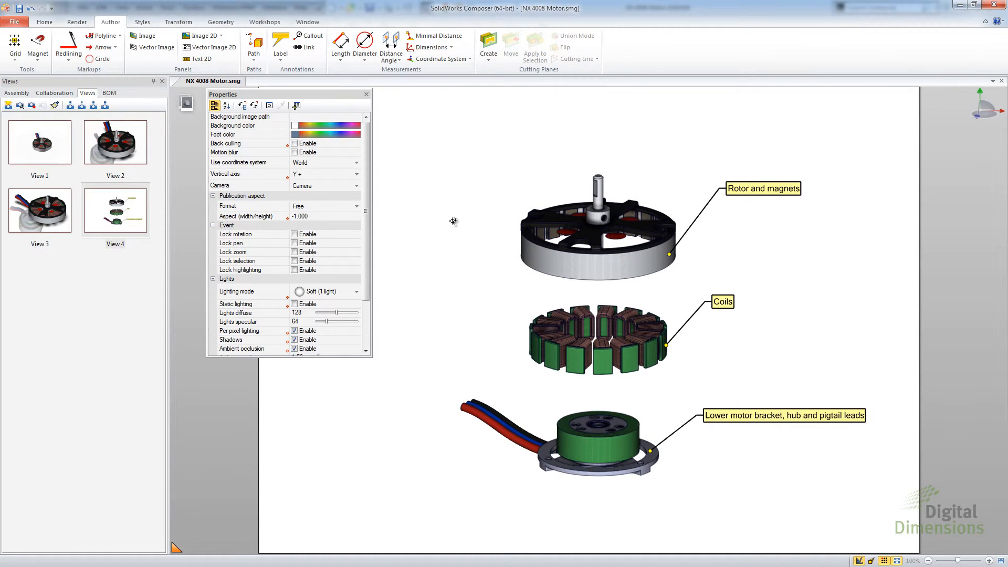
Turn off the Shadows and Ambient Occlusion lighting effects for the exploded motor
right_click_drag(454, 221, 456, 251)
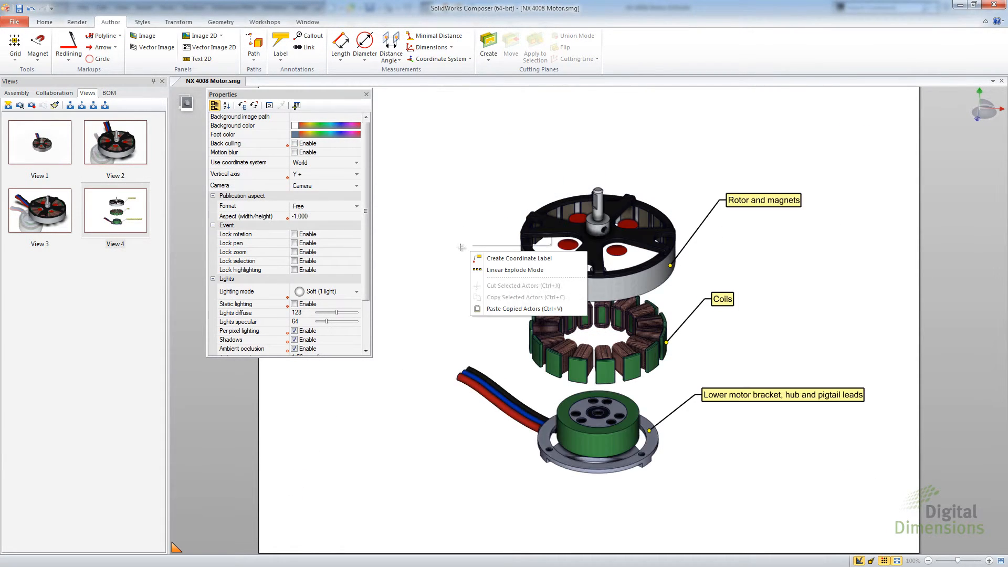
left_click_drag(460, 247, 486, 244)
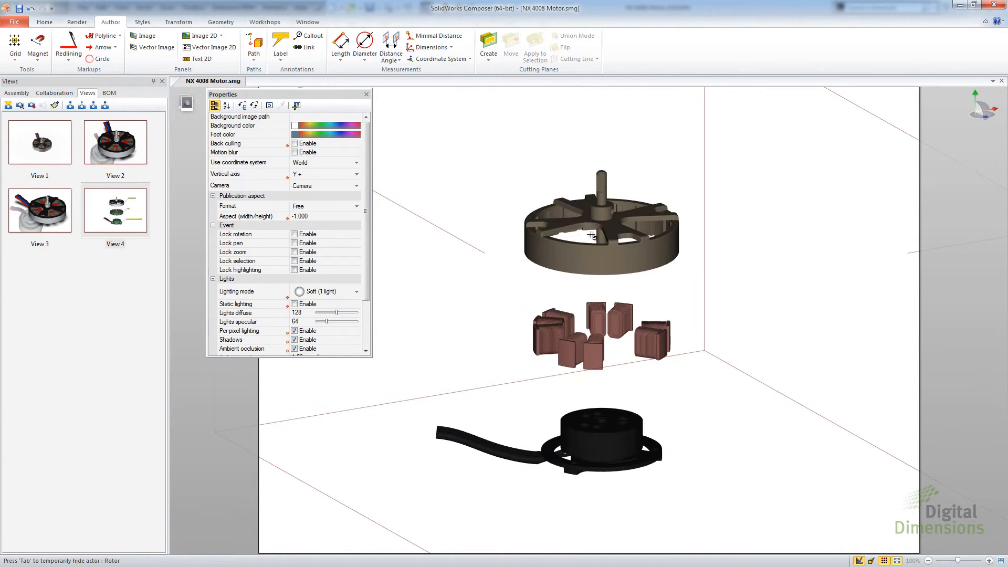
scroll(592, 235, "up", 3)
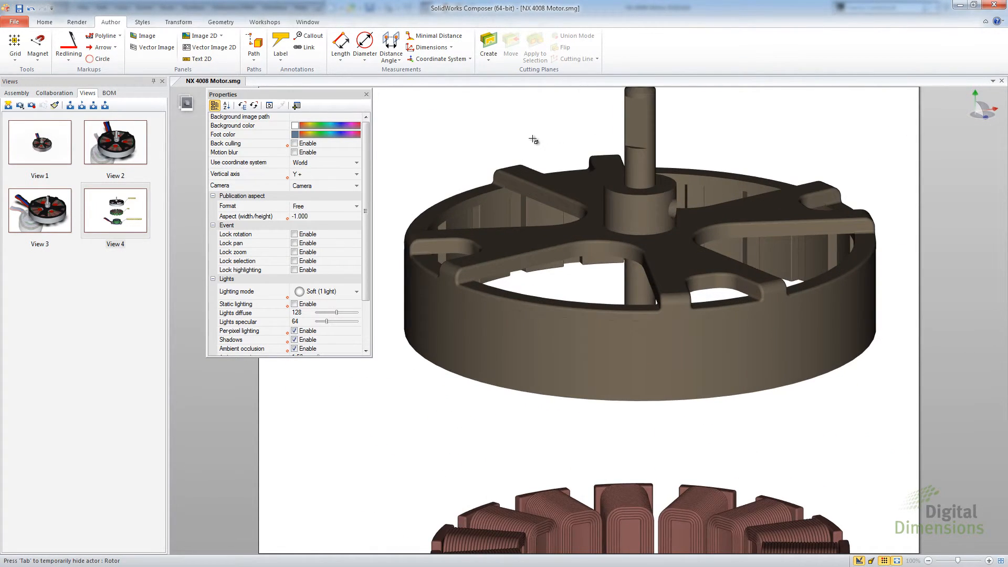
left_click(77, 23)
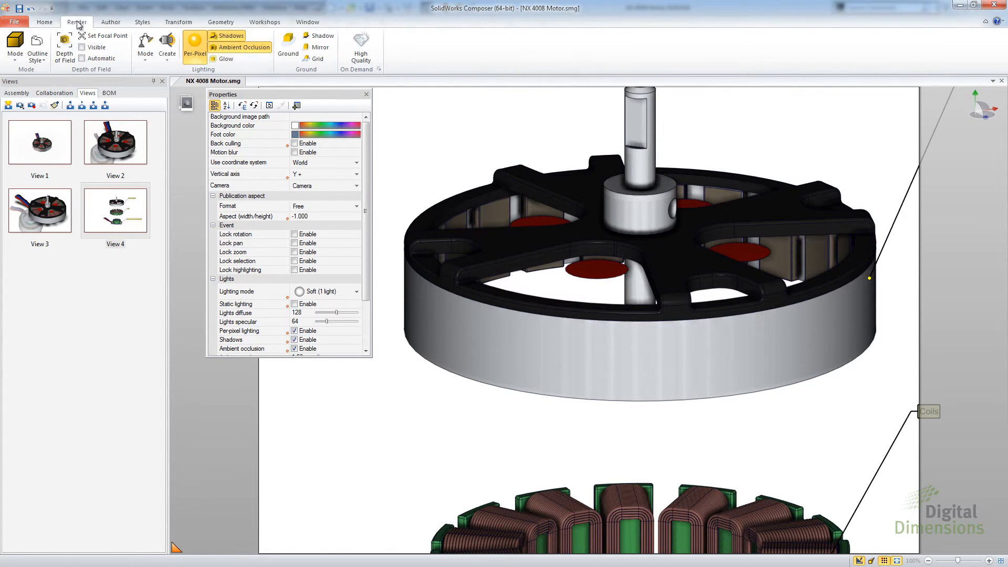
left_click(228, 36)
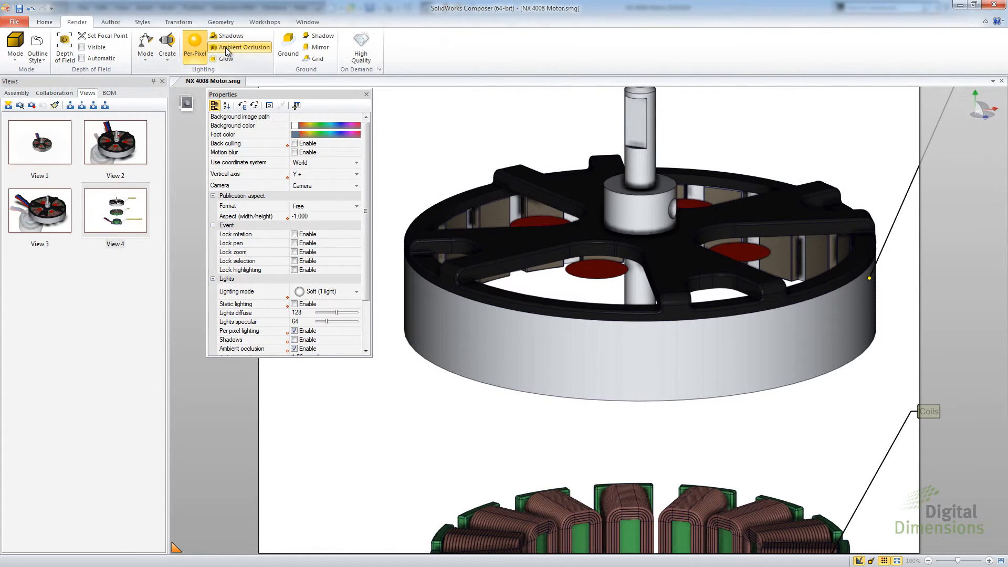
left_click(227, 49)
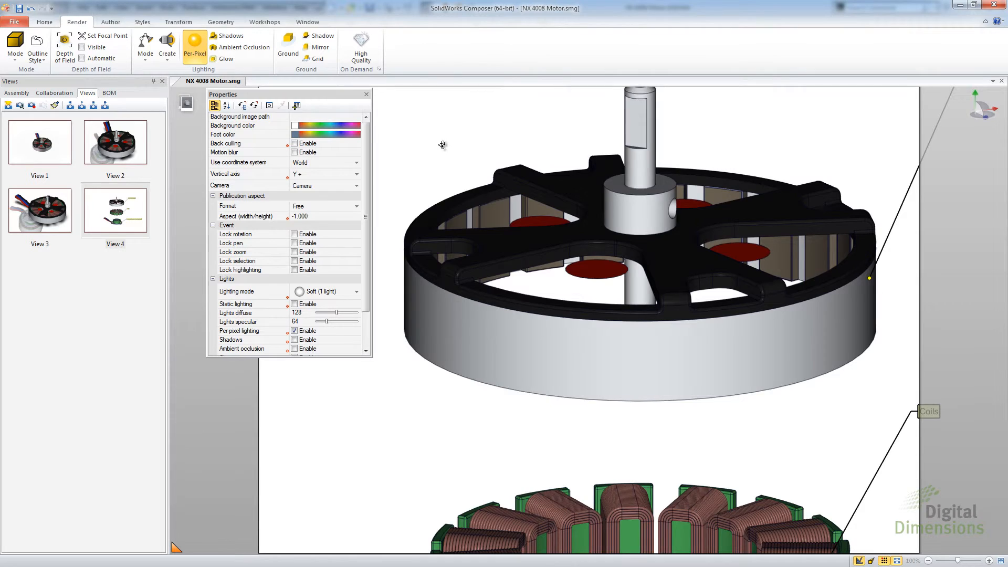
right_click_drag(443, 145, 439, 148)
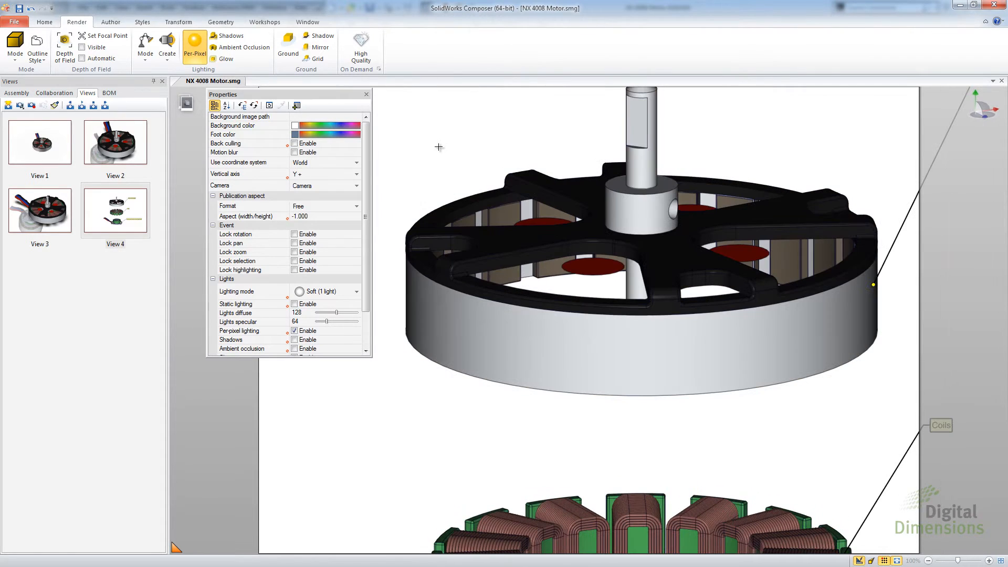
Turn off the Stay on top option for PMI Cross-highlight in the current document's selection properties and apply the change
left_click(22, 21)
mouse_move(56, 226)
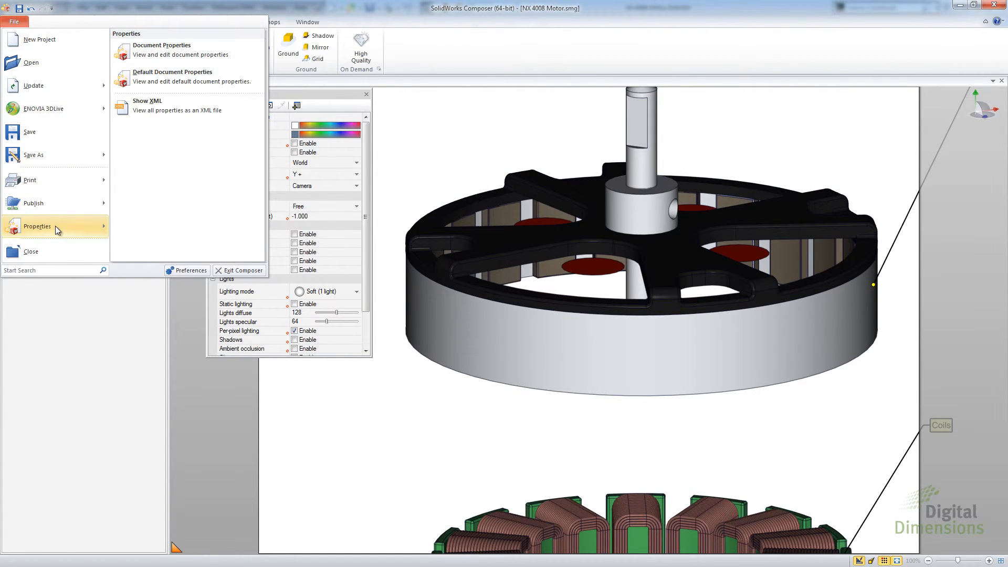
left_click(162, 50)
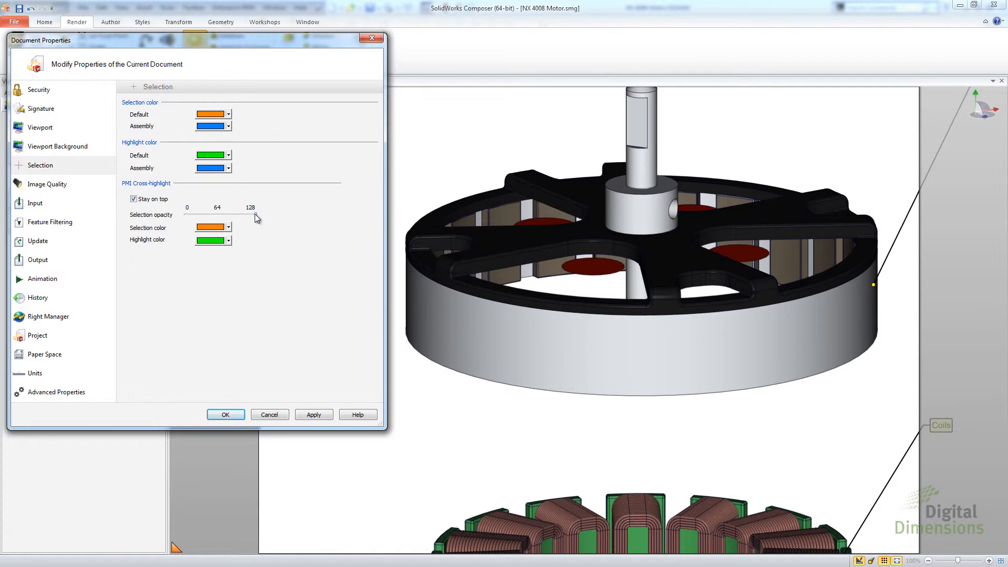
left_click(133, 199)
left_click(314, 414)
left_click(225, 415)
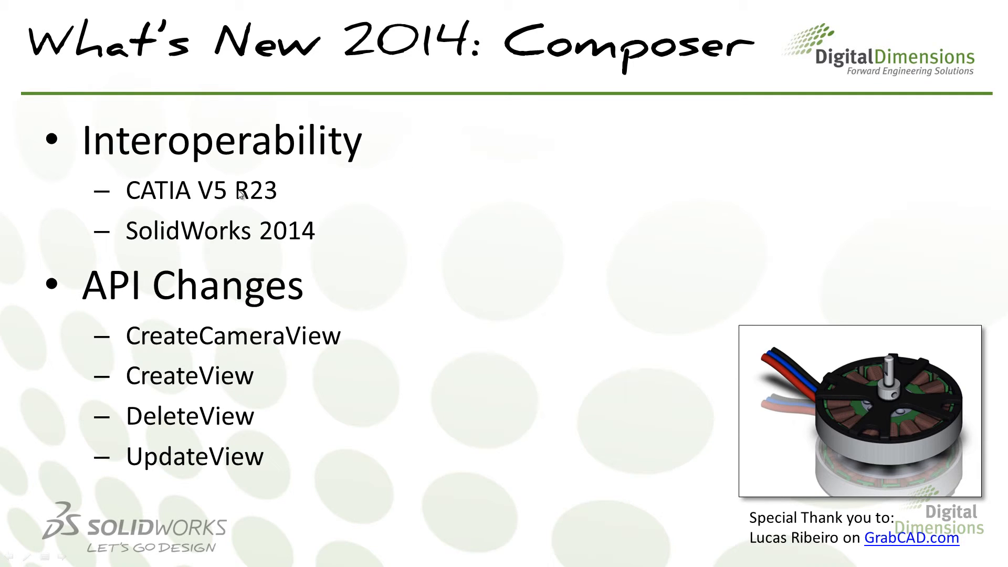
Switch to the SolidWorks website in Chrome and open the SolidWorks Composer System Requirements page from its support resources
key("alt+Tab")
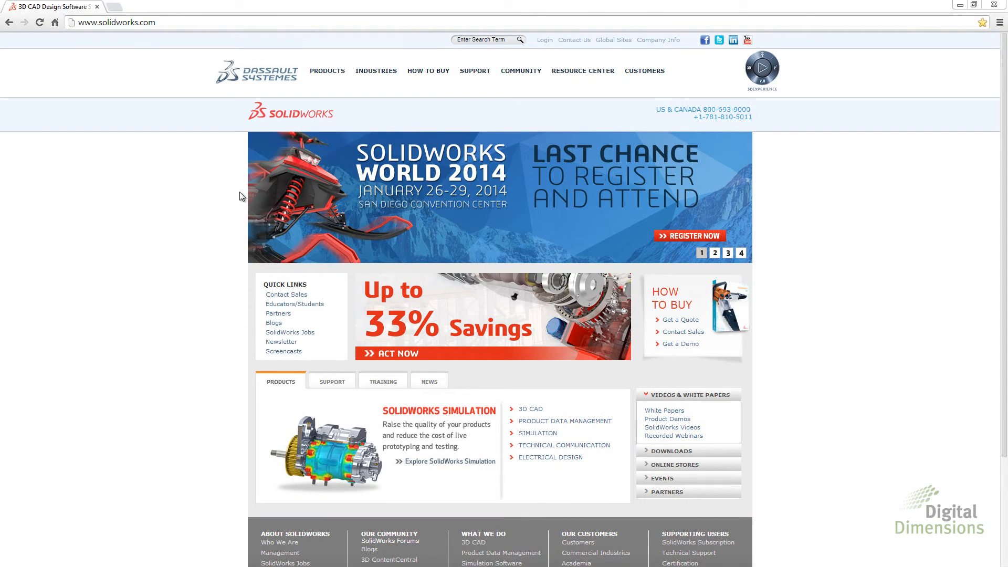
mouse_move(476, 75)
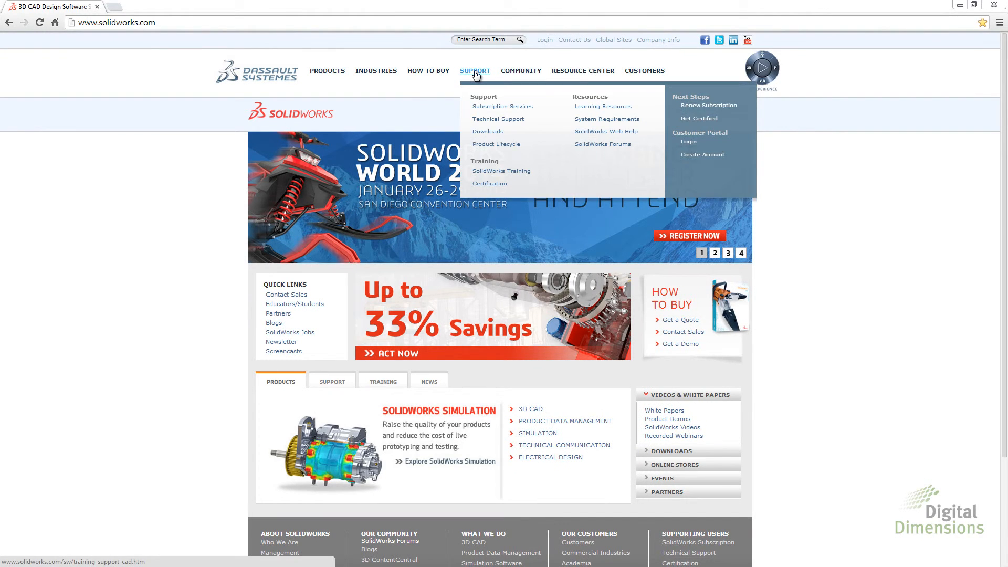
left_click(588, 122)
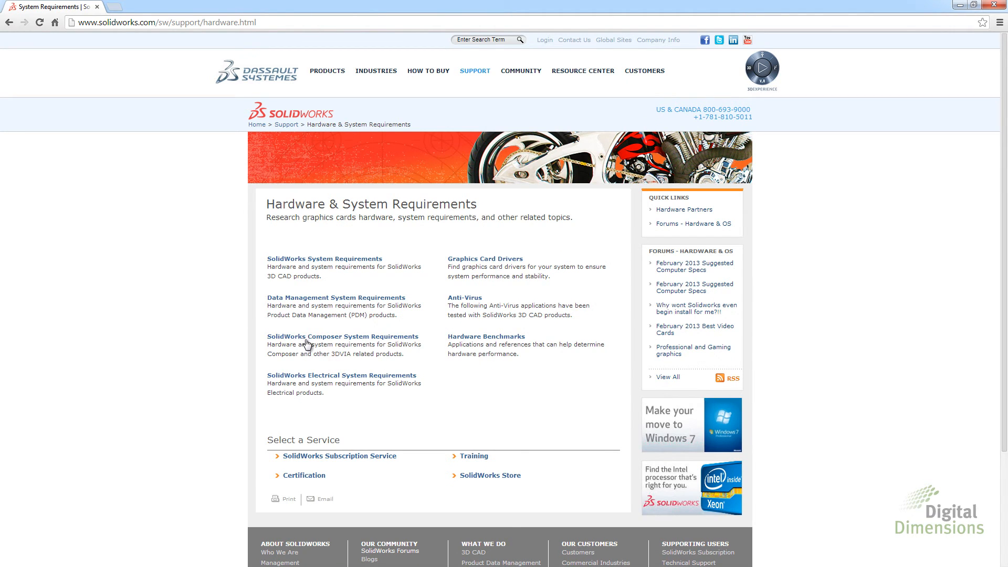
left_click(308, 338)
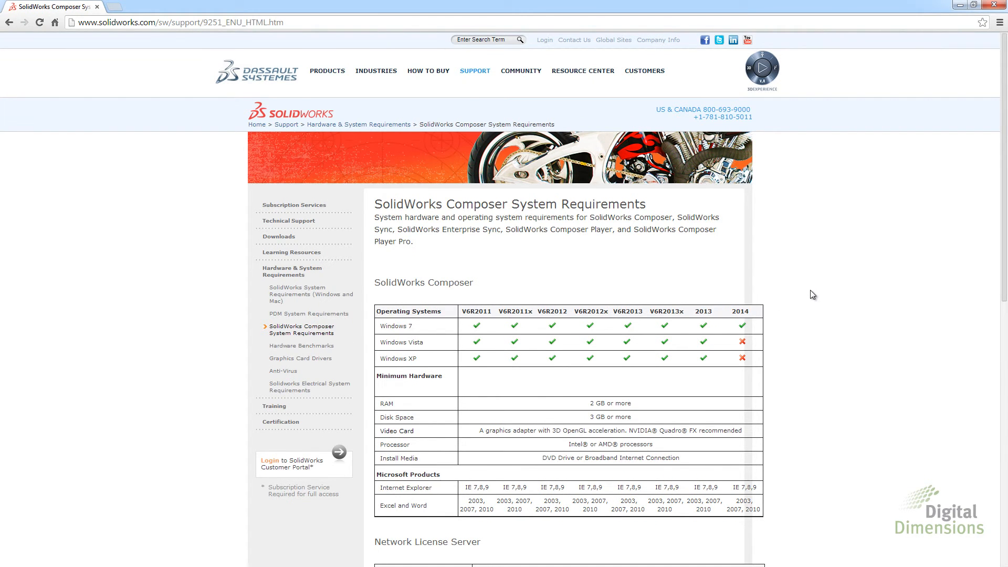
Examine the SolidWorks Composer operating system and hardware requirements, highlighting the 3D OpenGL acceleration text in the Video Card row
scroll(783, 310, "down", 1)
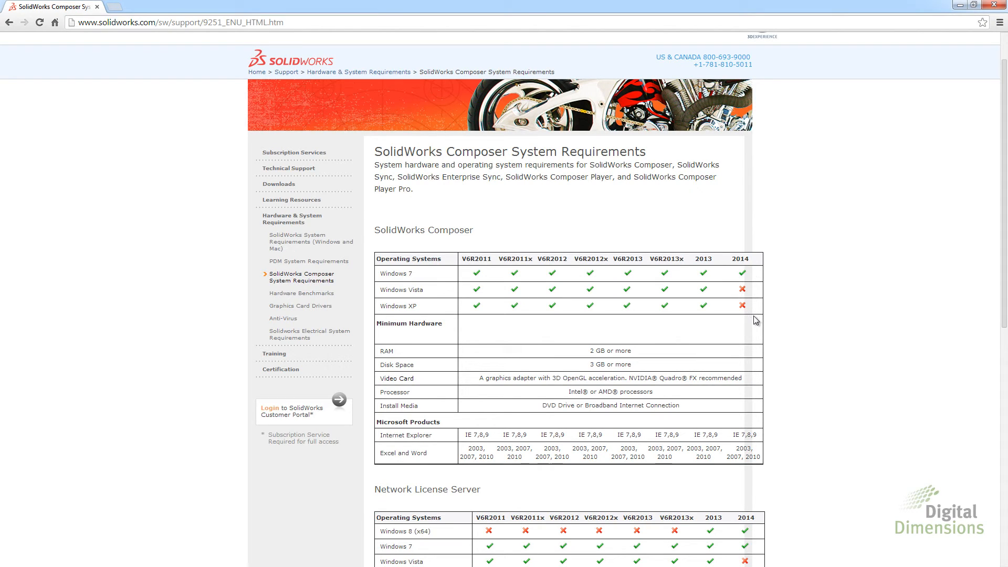
scroll(801, 318, "down", 1)
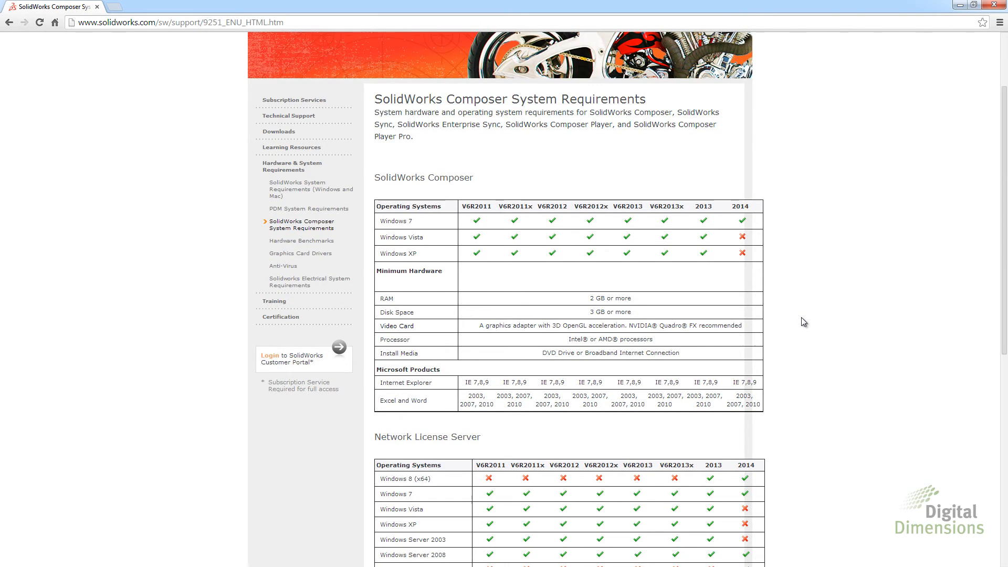
scroll(807, 328, "down", 1)
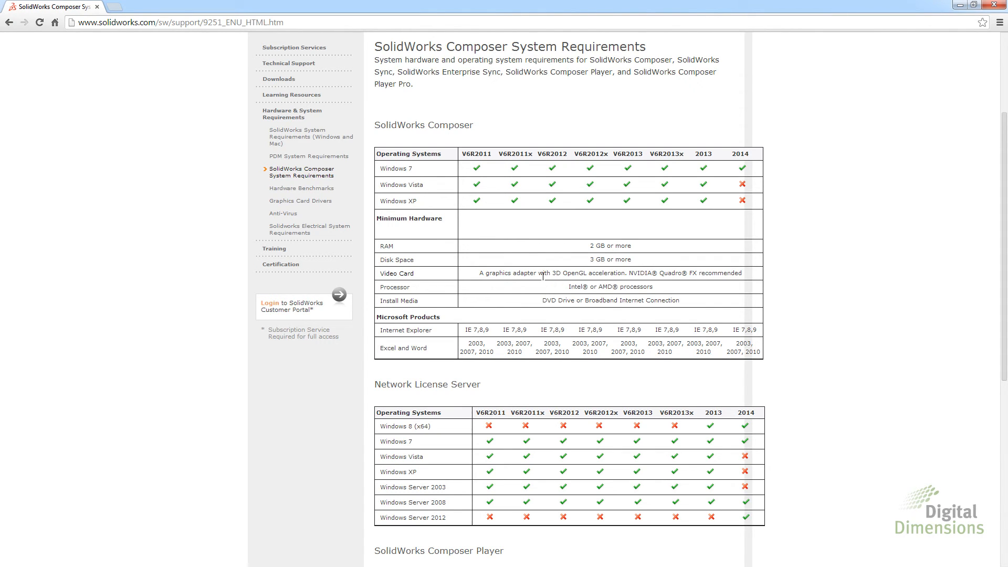
left_click_drag(539, 274, 613, 276)
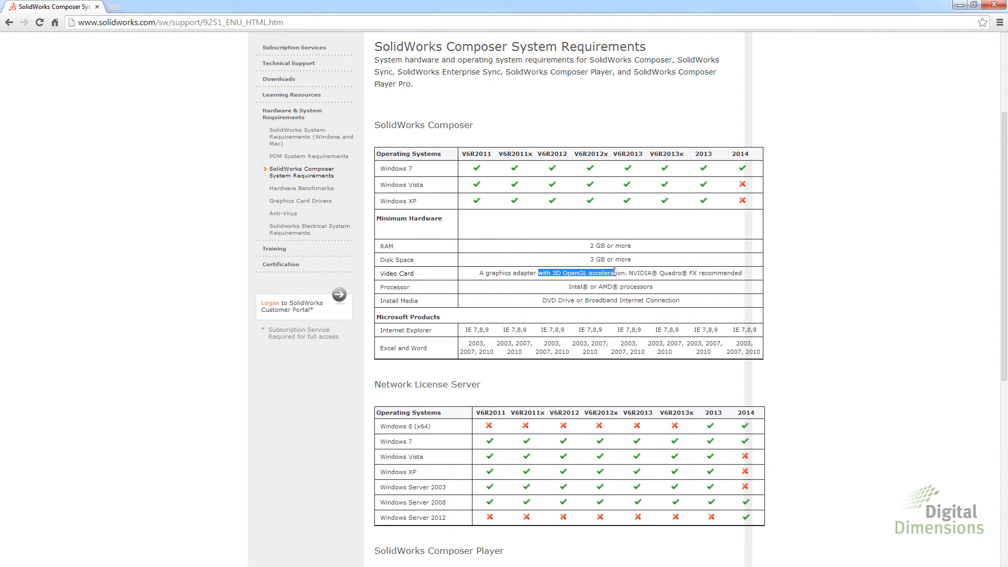